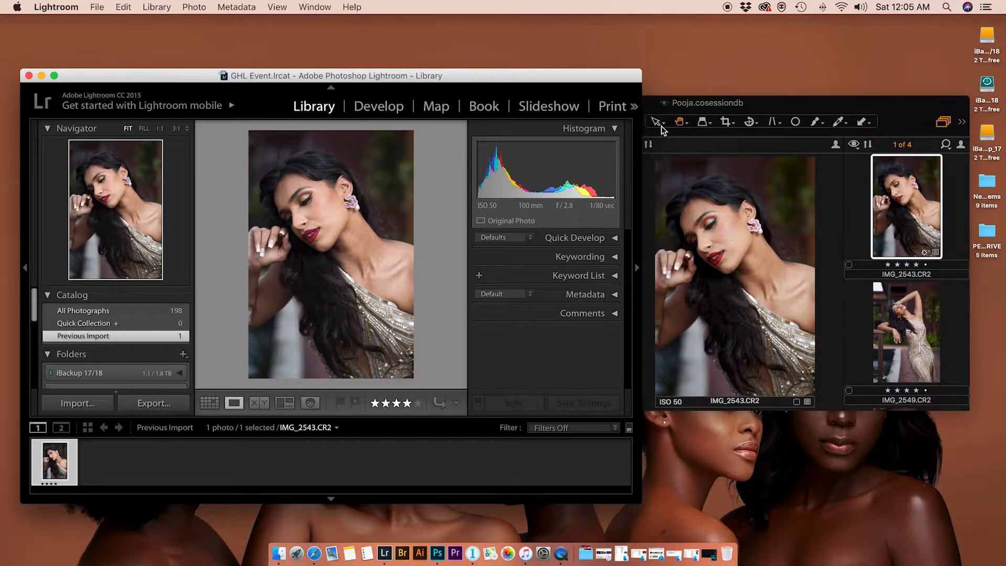
Close Lightroom, skipping the catalog backup this time
click(757, 103)
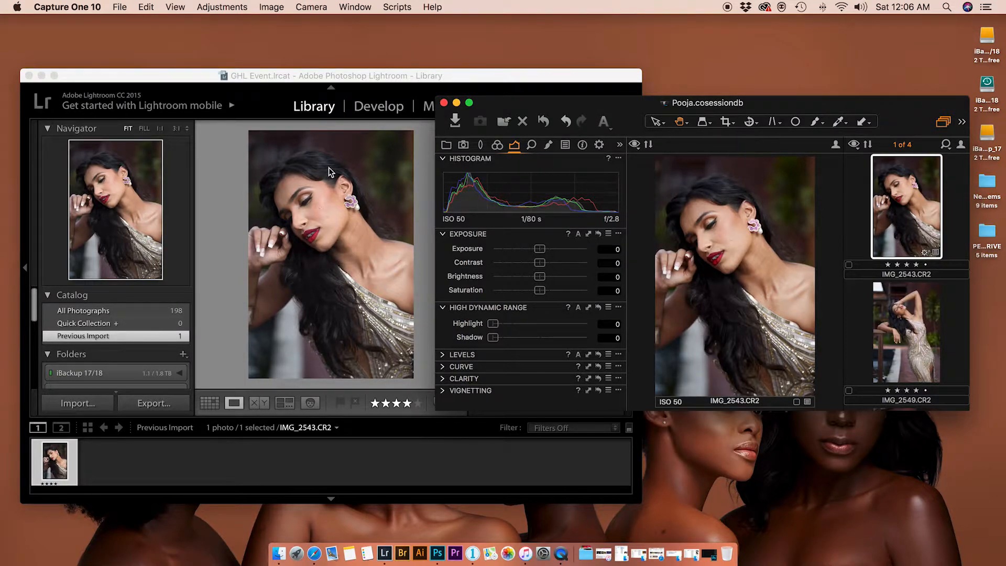
click(195, 79)
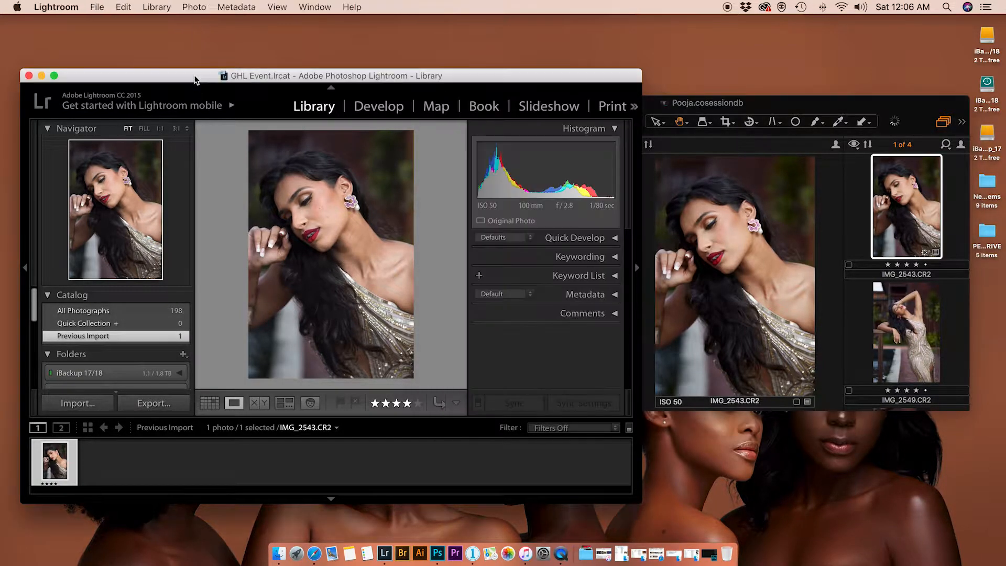
click(233, 110)
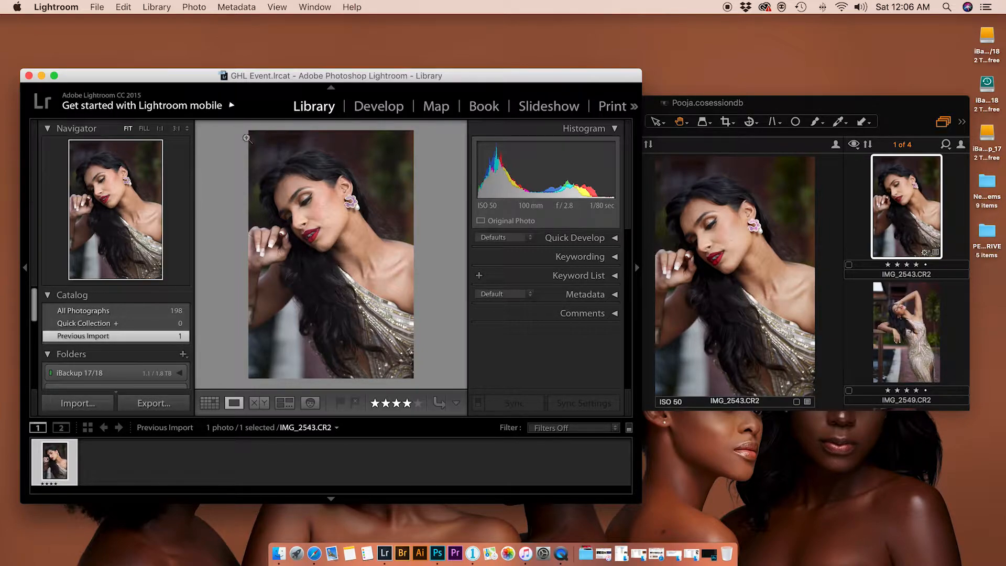
click(28, 76)
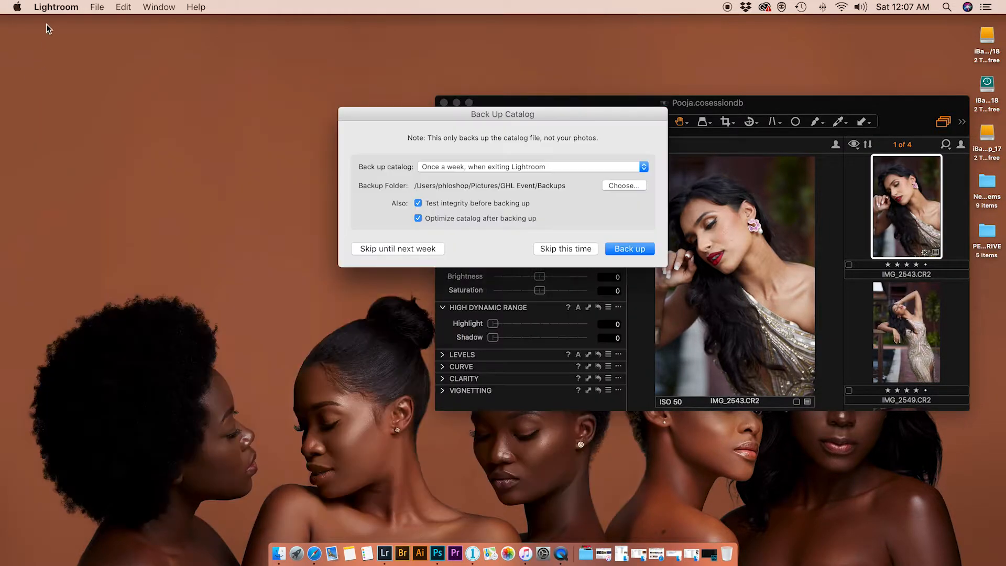
click(548, 251)
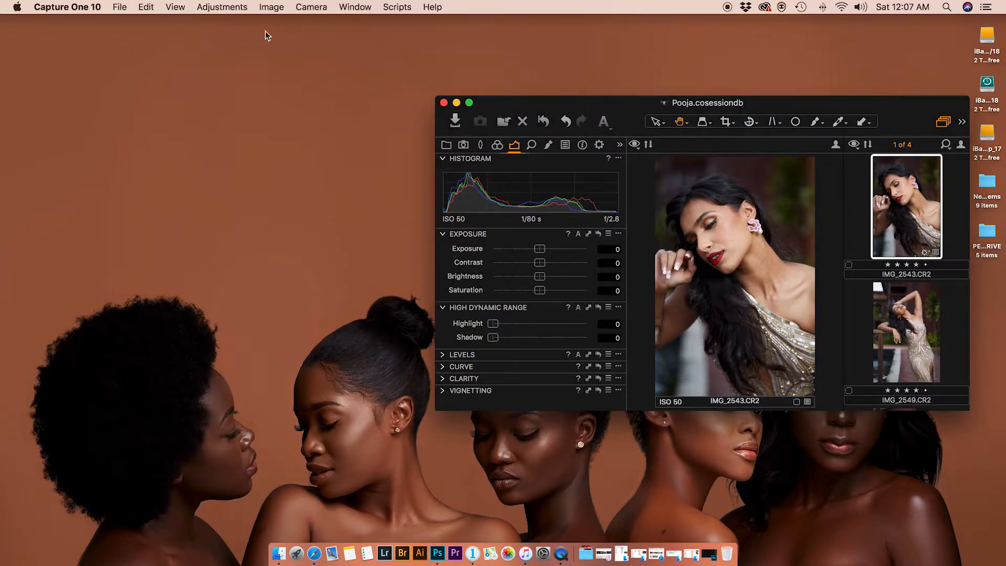
Switch to Capture One and move and enlarge the session window until it fills the desktop
drag(482, 117, 353, 103)
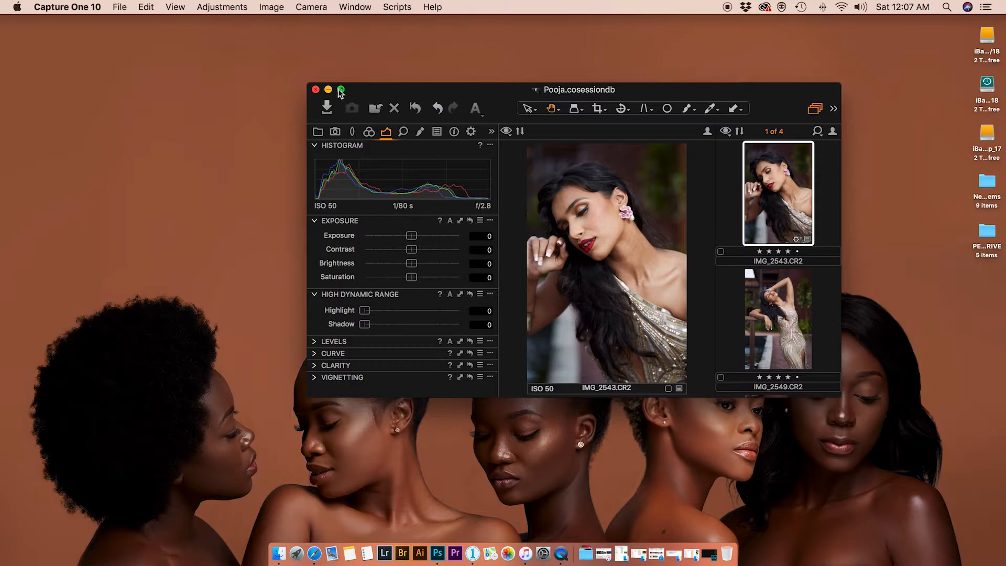
key(f)
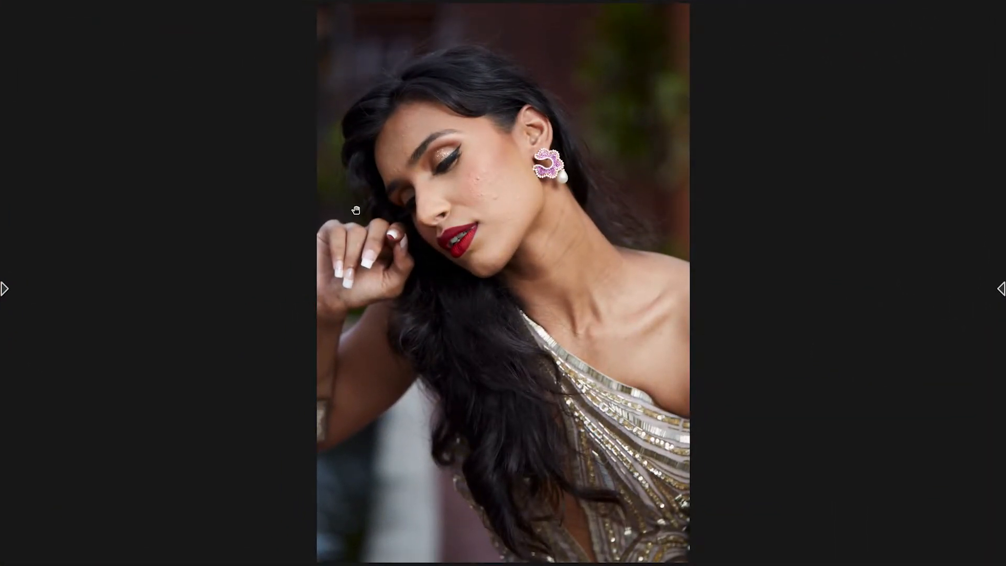
mouse_move(7, 288)
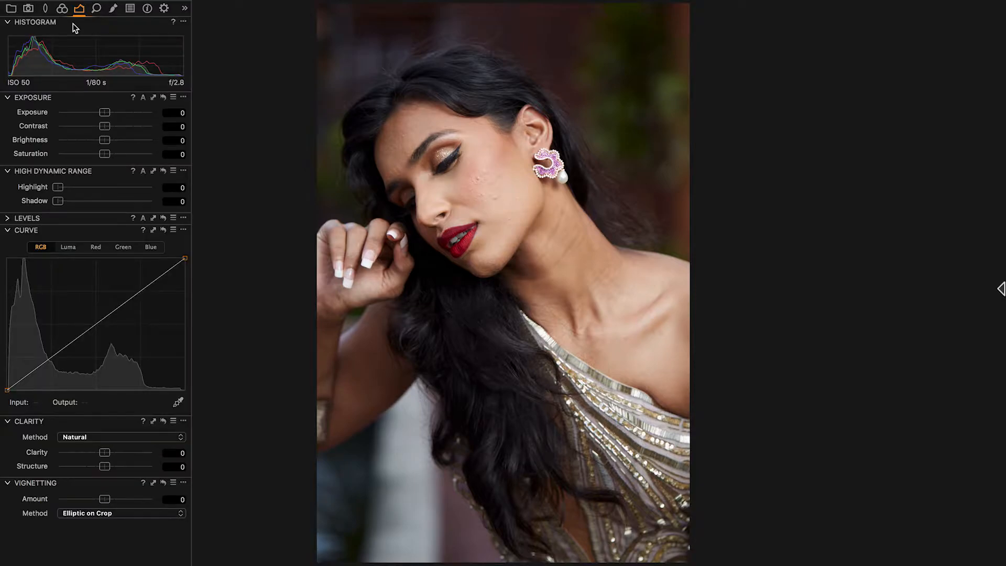
key(f)
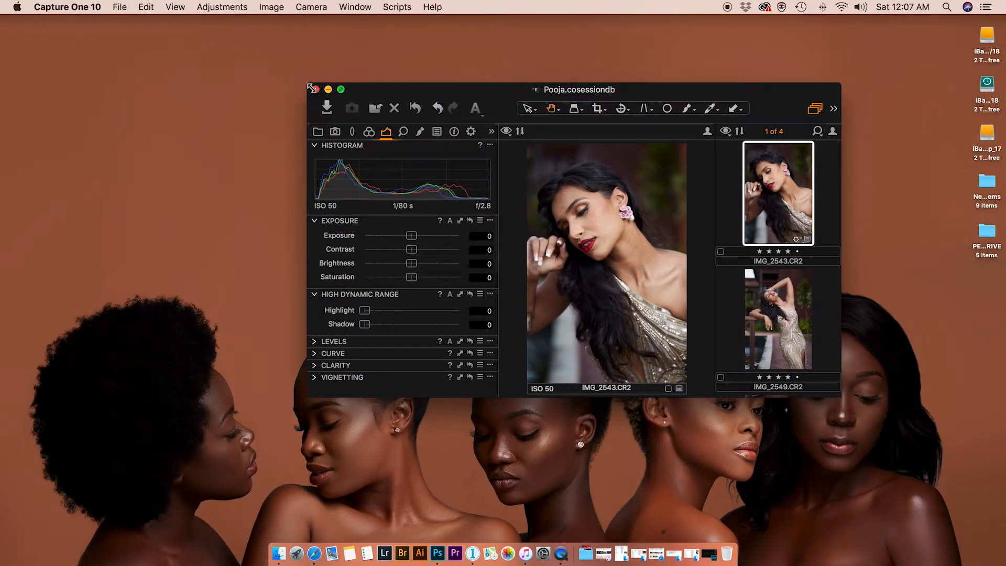
drag(310, 87, 1, 17)
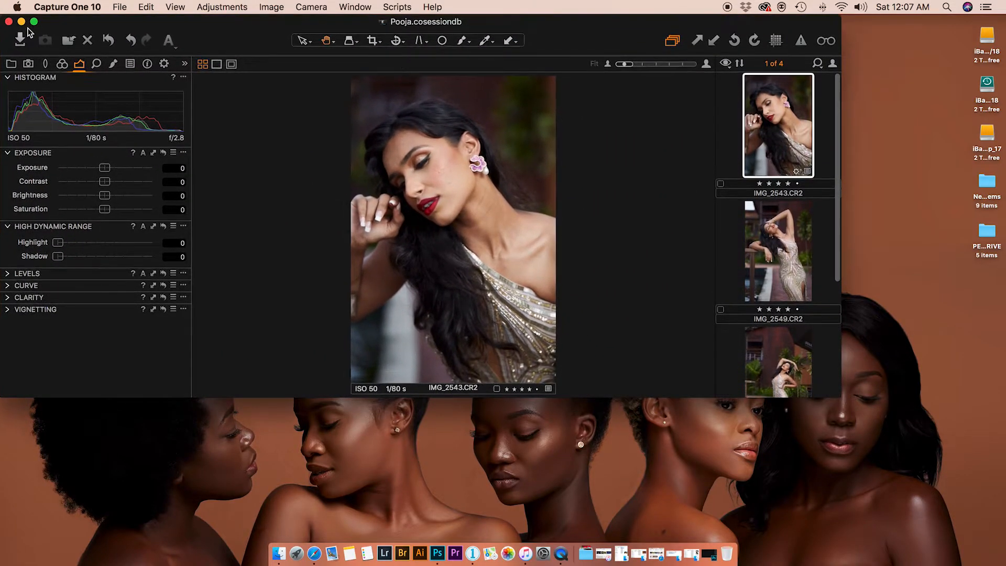
drag(839, 397, 1002, 537)
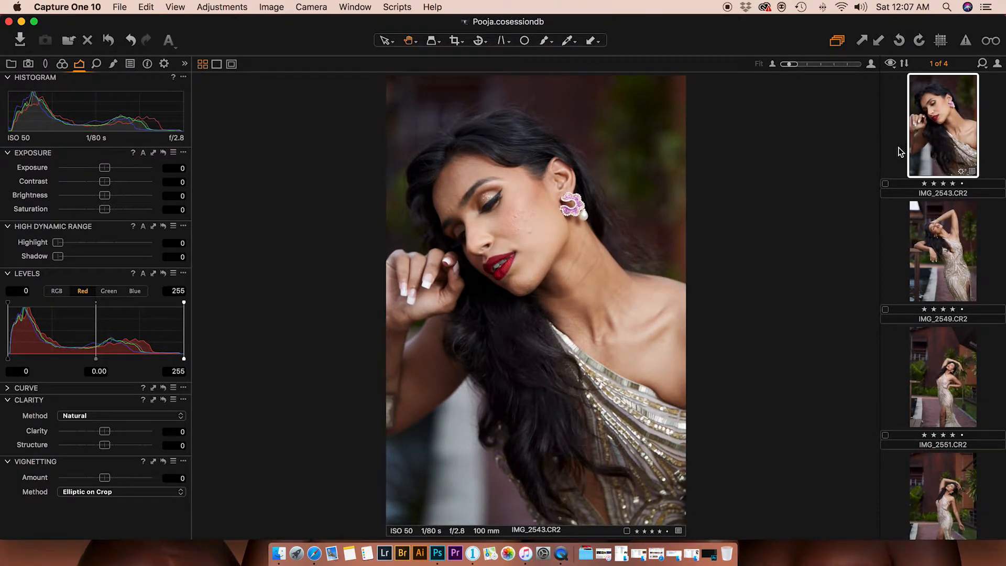
Create a new variant of IMG_2543.CR2 and lower its exposure to -0.28
right_click(940, 133)
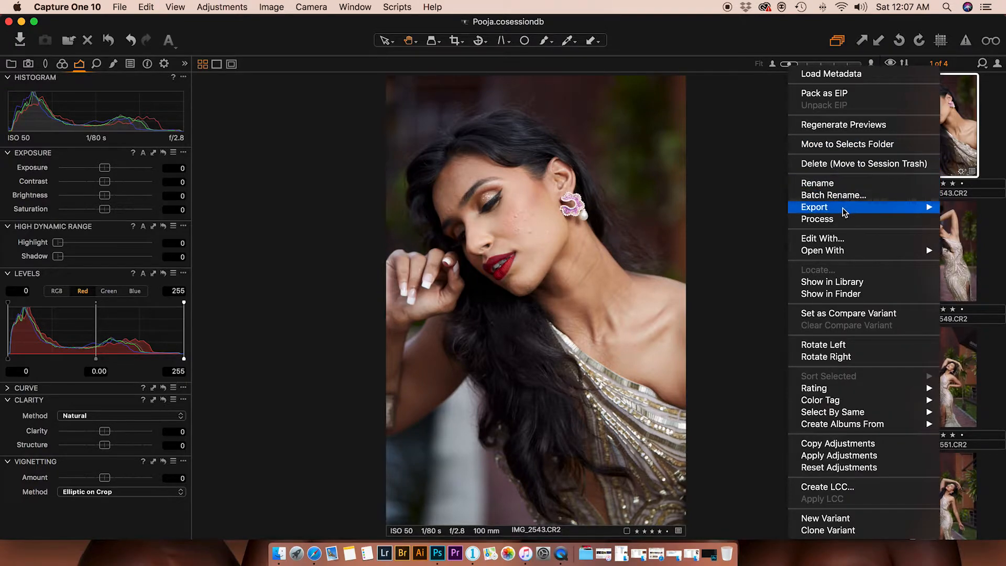
click(825, 517)
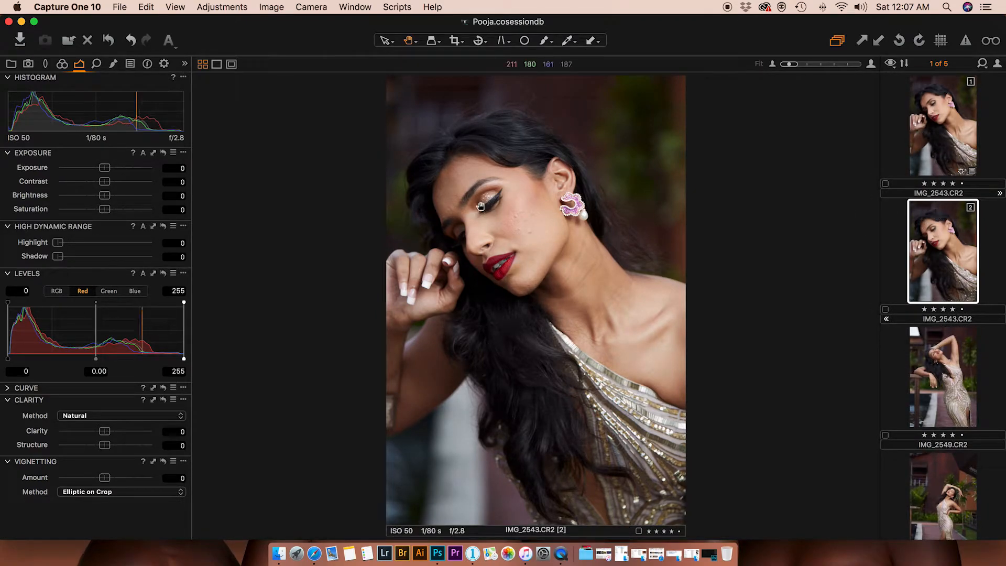
drag(105, 167, 102, 170)
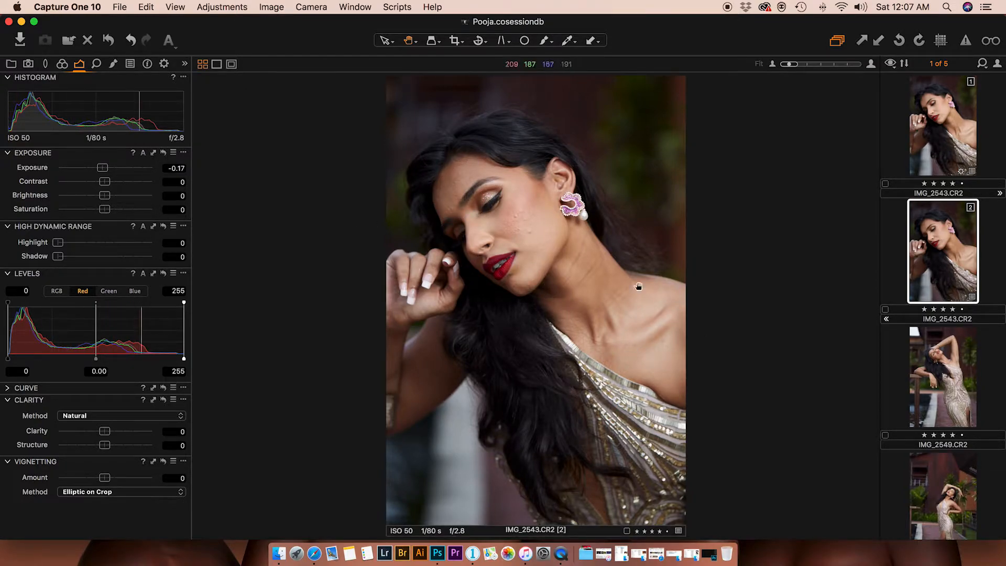
drag(107, 169, 103, 171)
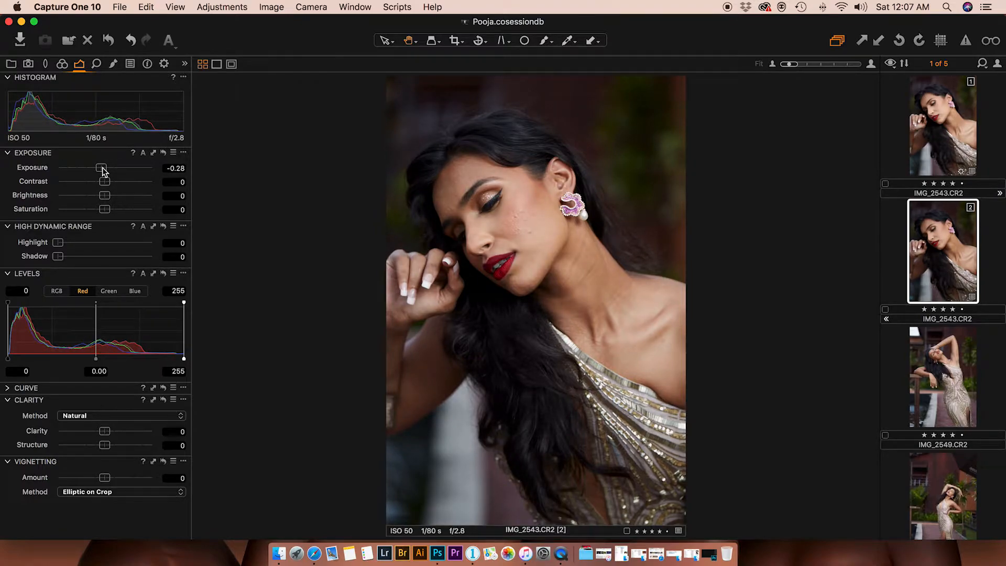
Set the new variant's High Dynamic Range to Highlight 31 and Shadow 10, comparing it with the original variant
drag(61, 257, 70, 257)
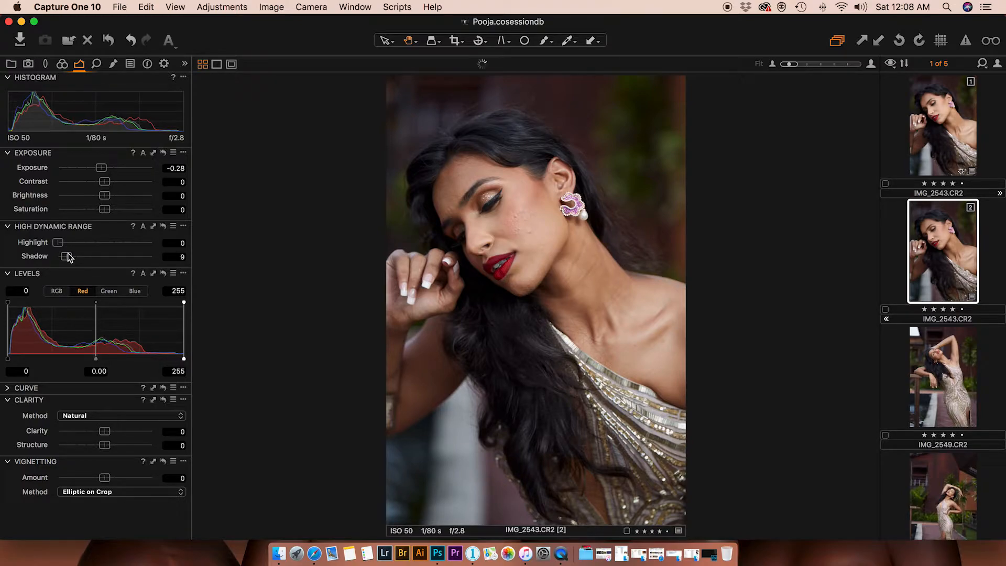
click(932, 147)
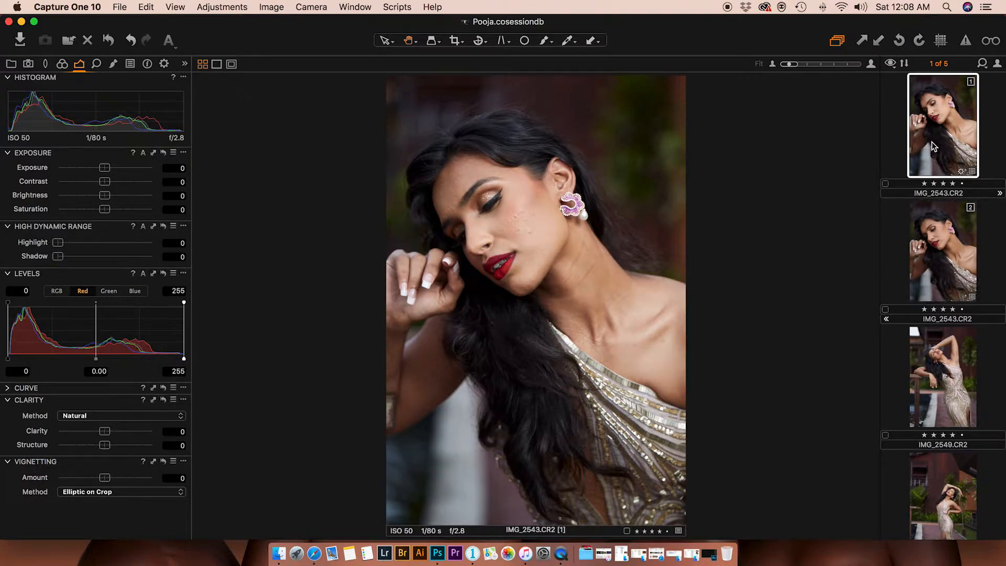
click(936, 245)
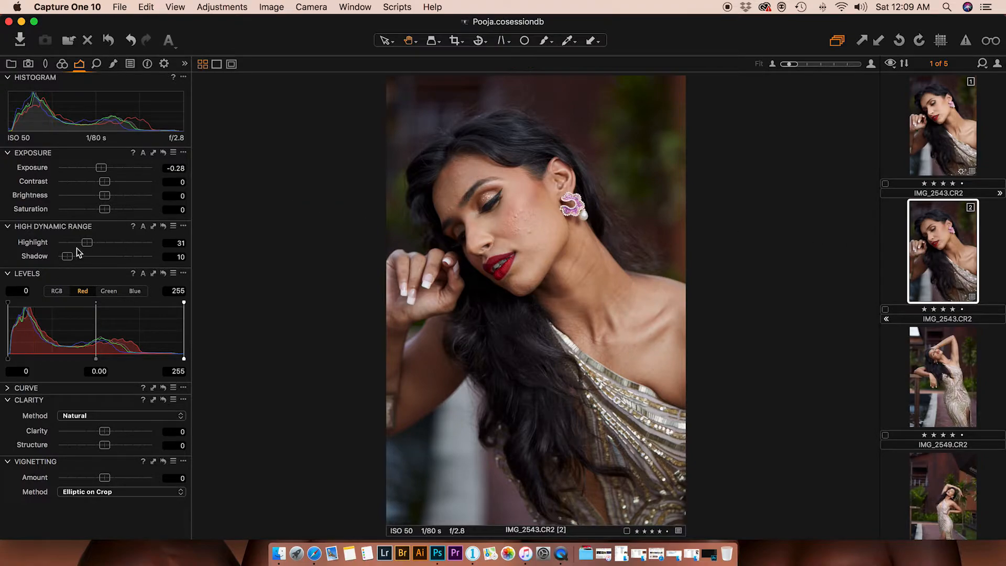
Set the new variant's contrast to 5, brightness to 3 and saturation to 3, and compare it with the original variant
drag(105, 181, 107, 198)
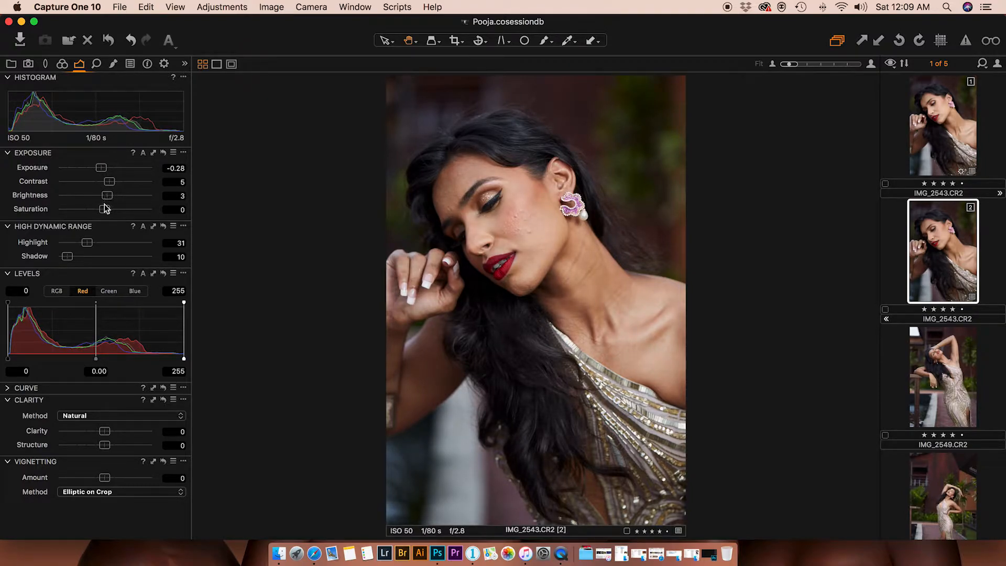
drag(102, 213, 106, 211)
click(934, 133)
click(927, 243)
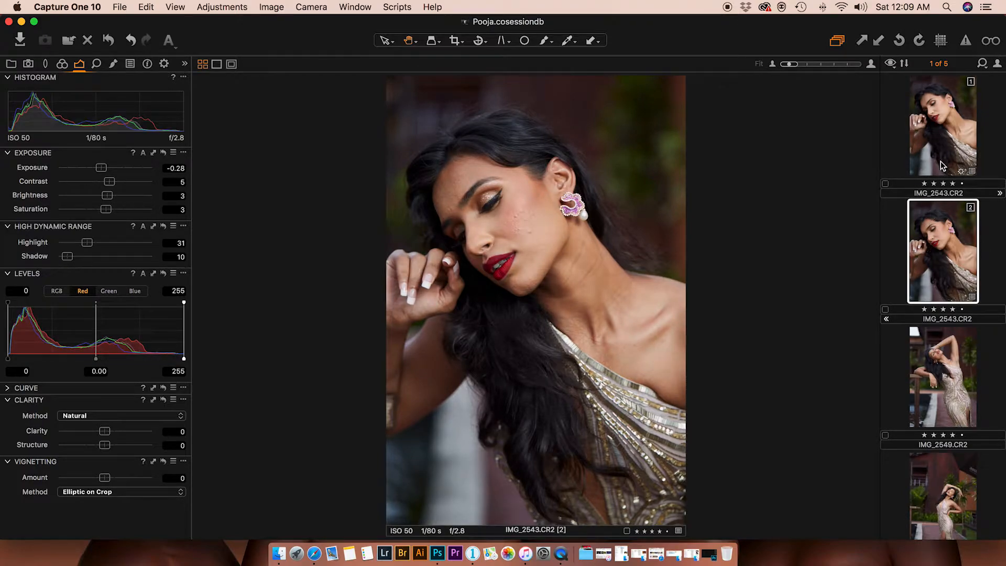
click(945, 141)
click(941, 223)
Send the adjusted variant of IMG_2543.CR2 to Photoshop as a TIFF for editing
right_click(941, 244)
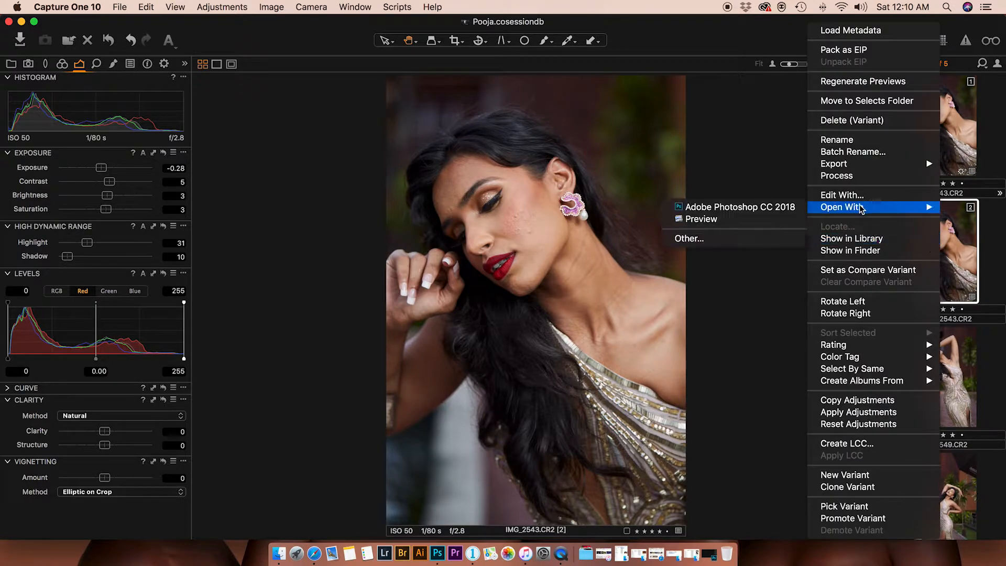
click(842, 196)
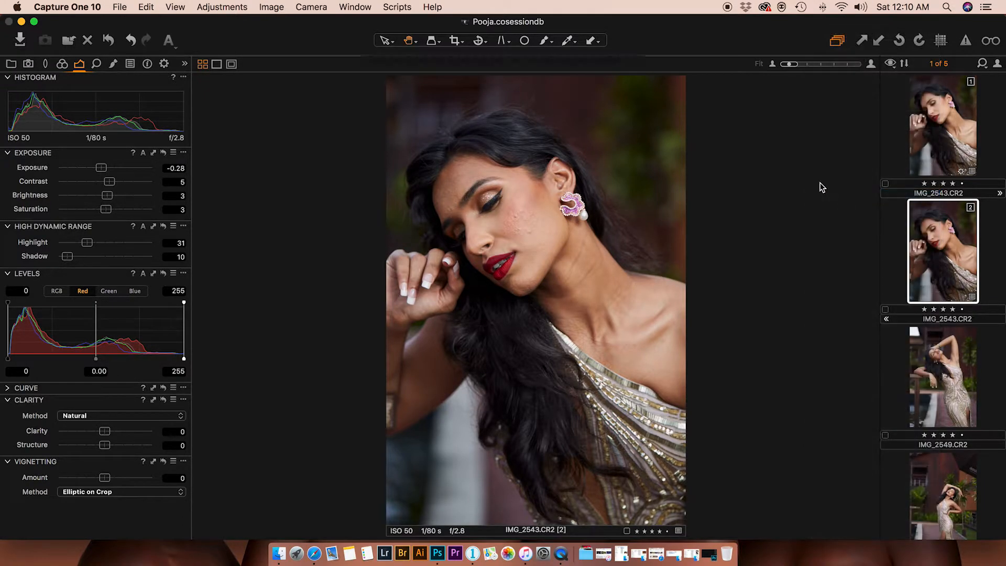
click(576, 205)
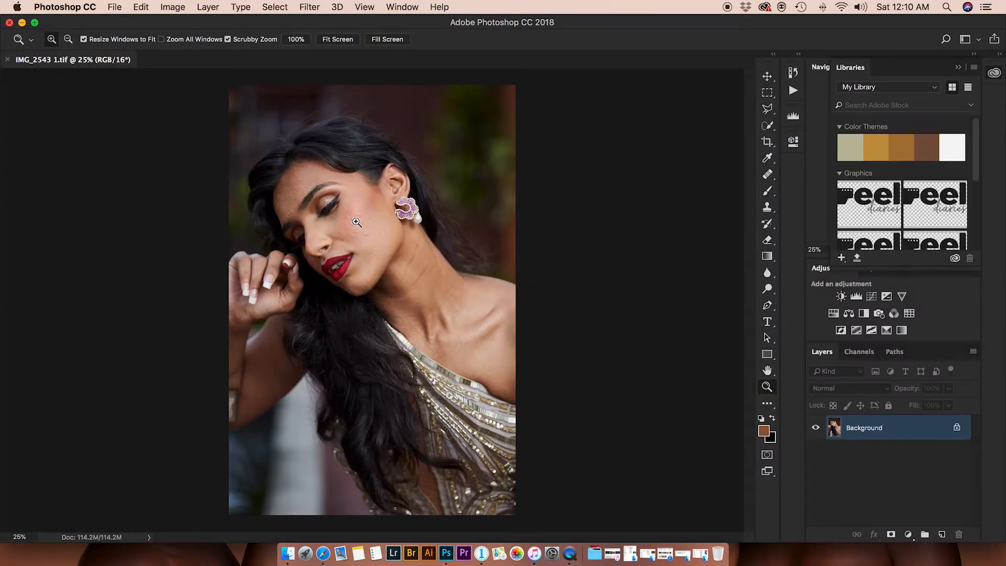
Duplicate the Background layer and patch the blemishes on the lower cheek with the Patch tool in Normal mode
drag(356, 222, 404, 240)
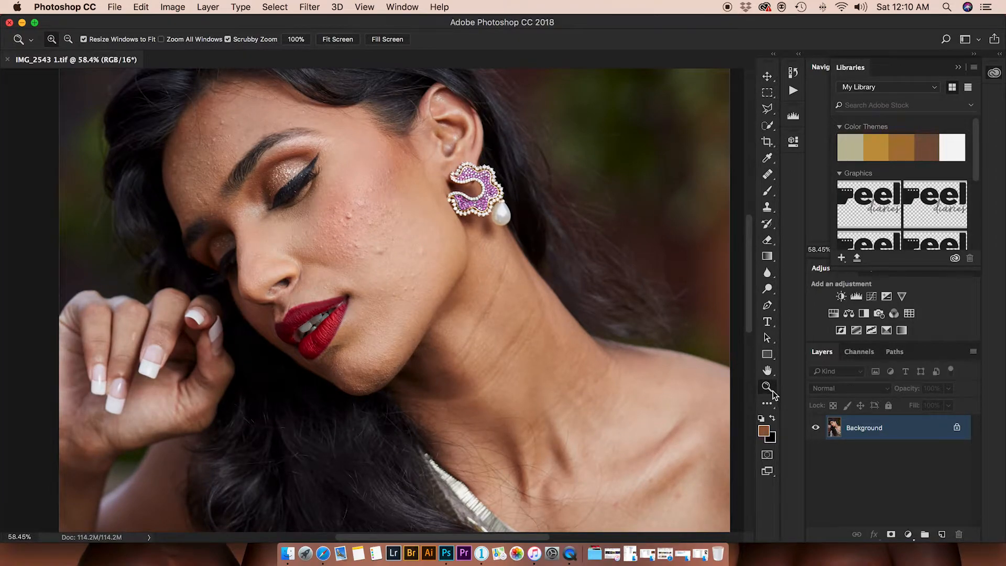
key(super+j)
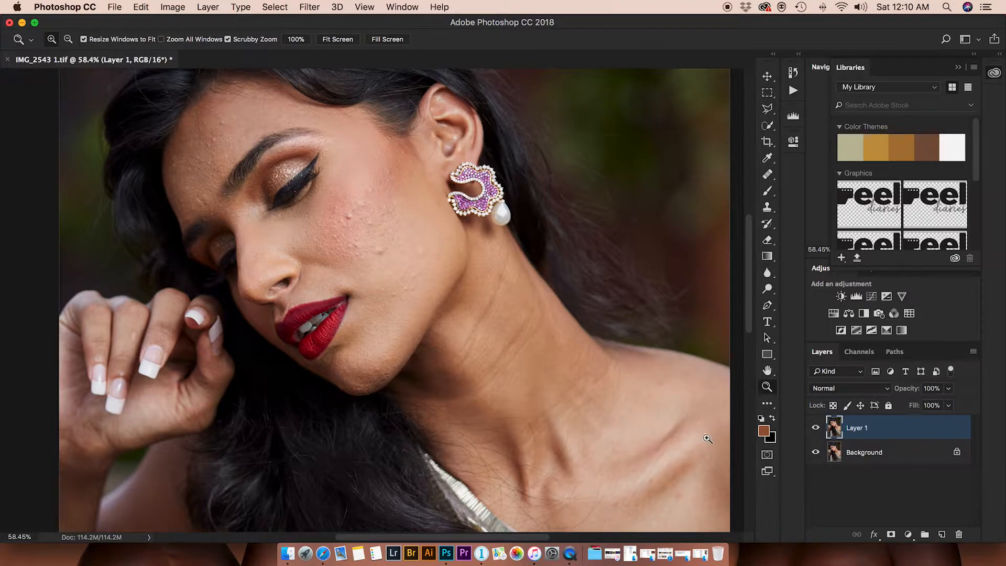
key(j)
mouse_move(774, 178)
mouse_down()
mouse_move(789, 174)
mouse_move(799, 198)
mouse_up()
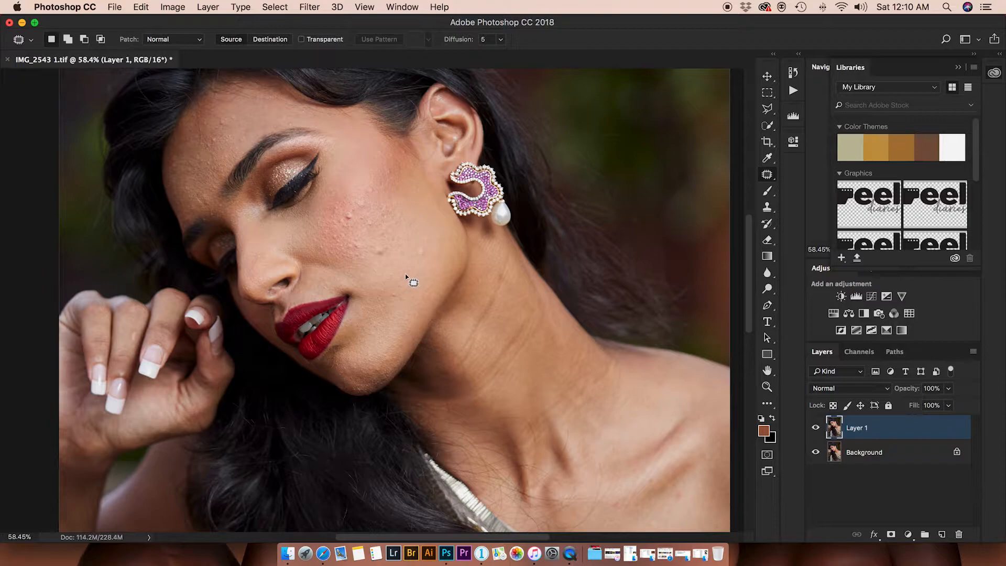
drag(401, 275, 403, 271)
mouse_move(403, 274)
mouse_down()
mouse_move(404, 259)
mouse_move(413, 278)
mouse_move(422, 256)
mouse_up()
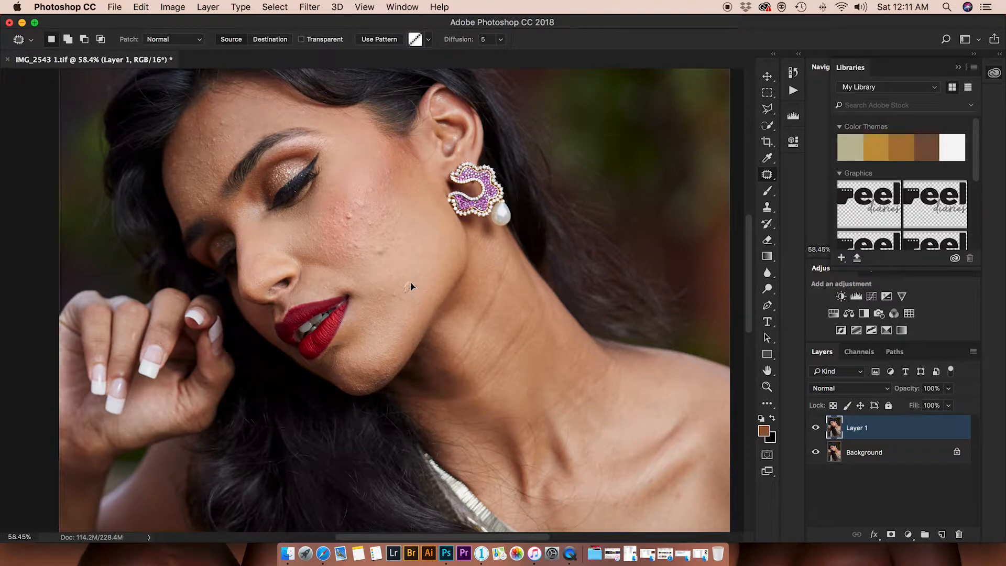
mouse_move(403, 282)
mouse_down()
mouse_move(413, 280)
mouse_move(394, 293)
mouse_up()
mouse_move(393, 294)
mouse_down()
mouse_move(380, 290)
mouse_move(422, 292)
mouse_move(398, 291)
mouse_up()
Patch the bumps and spots across the middle and upper cheek with clean skin
mouse_move(381, 247)
mouse_down()
mouse_move(392, 250)
mouse_move(369, 251)
mouse_up()
mouse_move(391, 234)
mouse_down()
mouse_move(379, 233)
mouse_move(391, 236)
mouse_up()
mouse_move(386, 168)
mouse_down()
mouse_move(403, 156)
mouse_move(393, 154)
mouse_up()
mouse_move(350, 214)
mouse_down()
mouse_move(374, 209)
mouse_move(374, 192)
mouse_move(364, 188)
mouse_move(307, 242)
mouse_up()
click(370, 198)
drag(292, 235, 293, 237)
scroll(343, 257, down, 3)
drag(313, 297, 313, 301)
scroll(313, 296, up, 5)
scroll(313, 296, left, 4)
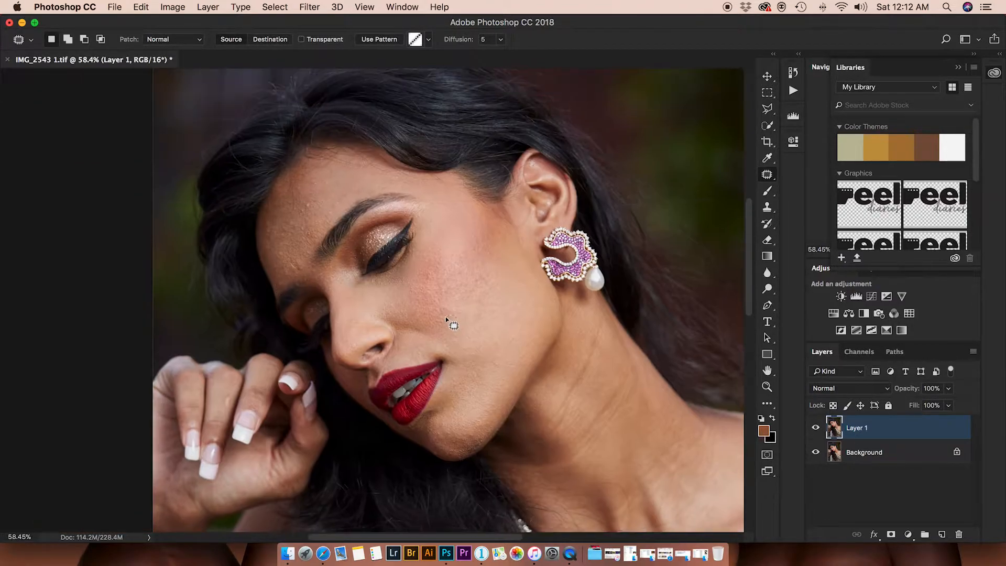
Patch the forehead blemishes and the stray hairs and creases on the neck
mouse_move(286, 227)
mouse_down()
mouse_move(280, 238)
mouse_move(311, 215)
mouse_move(291, 184)
mouse_move(280, 259)
mouse_up()
scroll(478, 185, down, 5)
scroll(479, 184, right, 4)
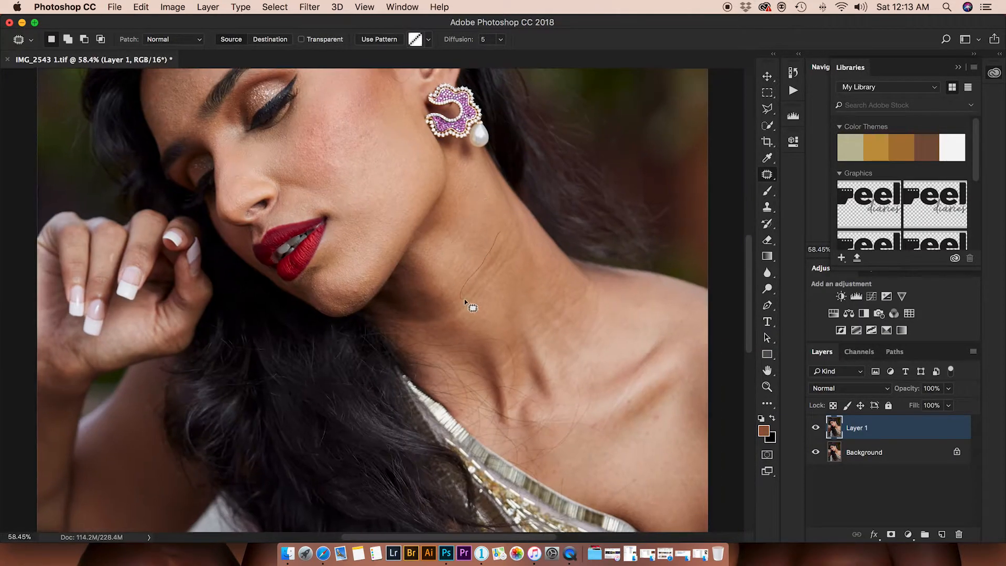
scroll(418, 307, down, 5)
scroll(418, 307, right, 4)
scroll(489, 314, up, 5)
scroll(489, 314, left, 2)
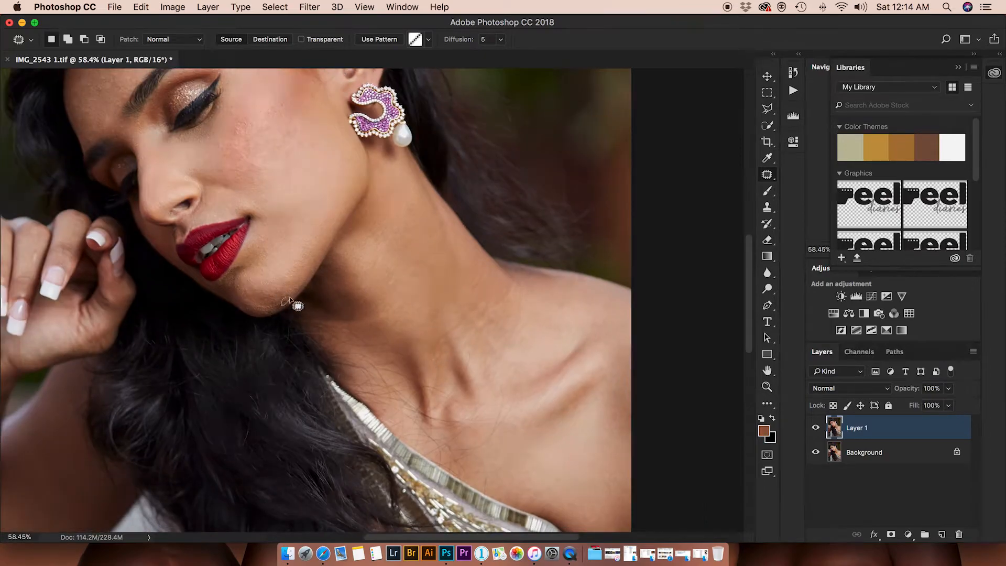
Patch the remaining spots along the chin and on the forehead
scroll(259, 292, up, 4)
scroll(258, 291, left, 2)
scroll(299, 272, up, 2)
scroll(299, 271, left, 2)
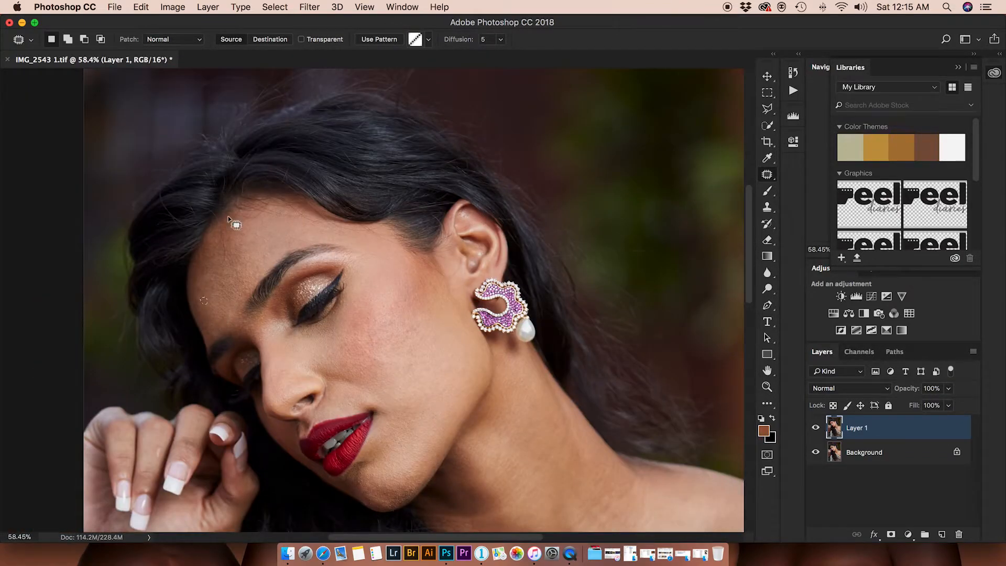
Compare the patched skin with the original by repeatedly hiding and showing Layer 1
key(z)
drag(461, 284, 420, 282)
drag(395, 245, 416, 304)
drag(365, 208, 399, 201)
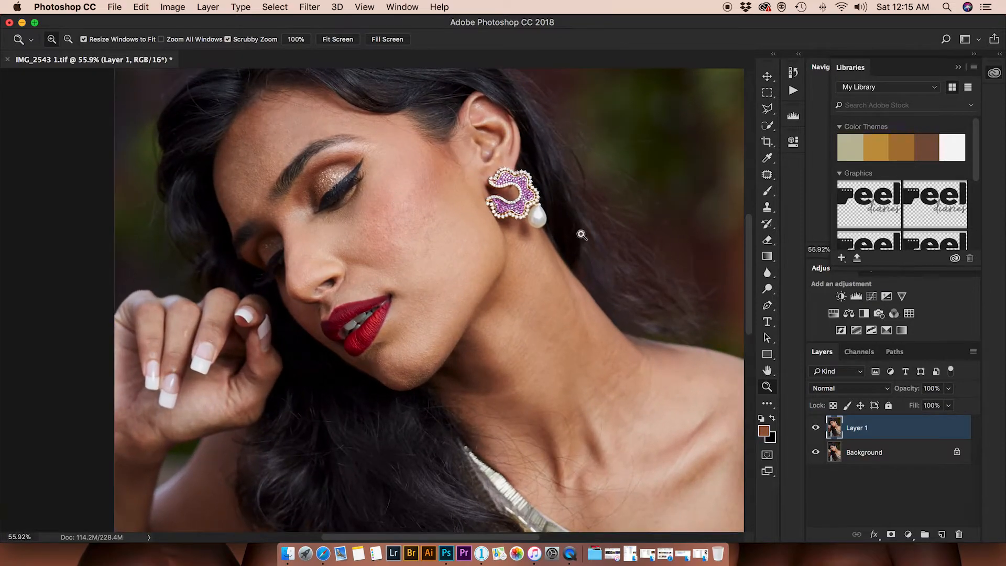
click(816, 428)
click(815, 427)
click(815, 427)
click(815, 428)
click(816, 428)
click(816, 428)
click(815, 427)
click(815, 427)
click(816, 428)
click(816, 428)
click(816, 427)
click(815, 427)
click(816, 429)
click(816, 429)
click(815, 428)
click(815, 428)
click(815, 428)
click(816, 428)
click(816, 427)
click(816, 427)
Switch to the Healing Brush Tool and heal the remaining forehead spots with sampled nearby skin
drag(194, 339, 206, 328)
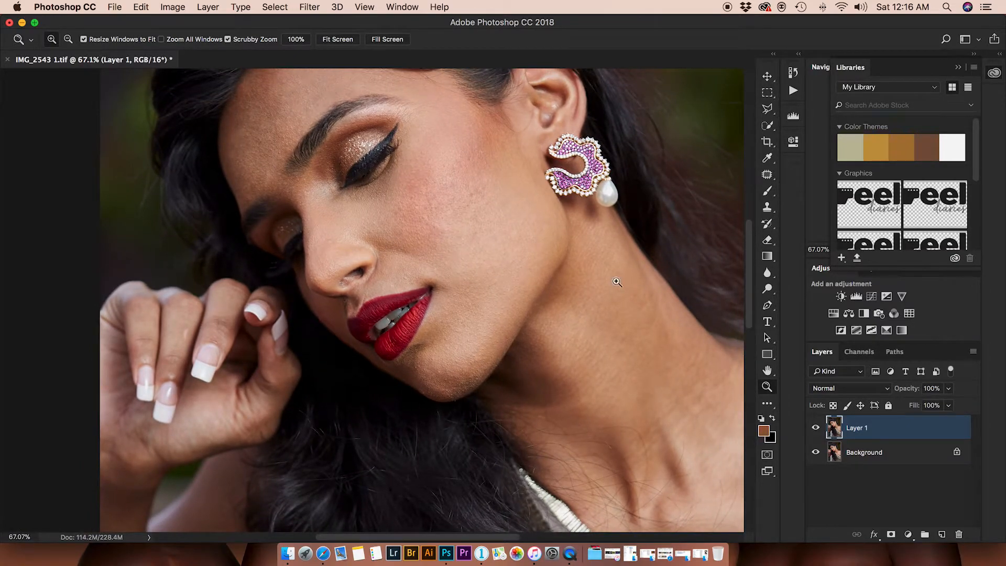
drag(767, 174, 782, 175)
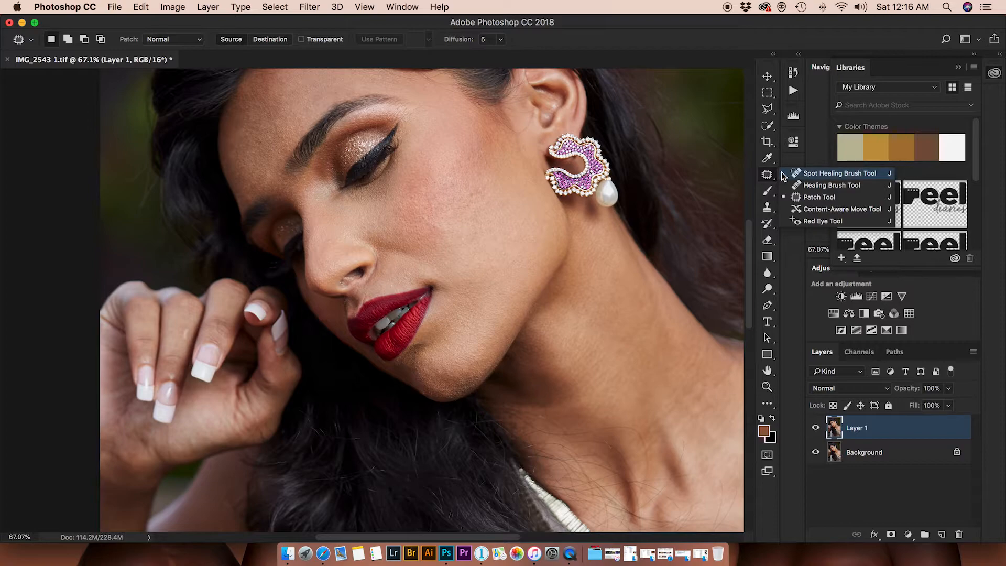
click(803, 187)
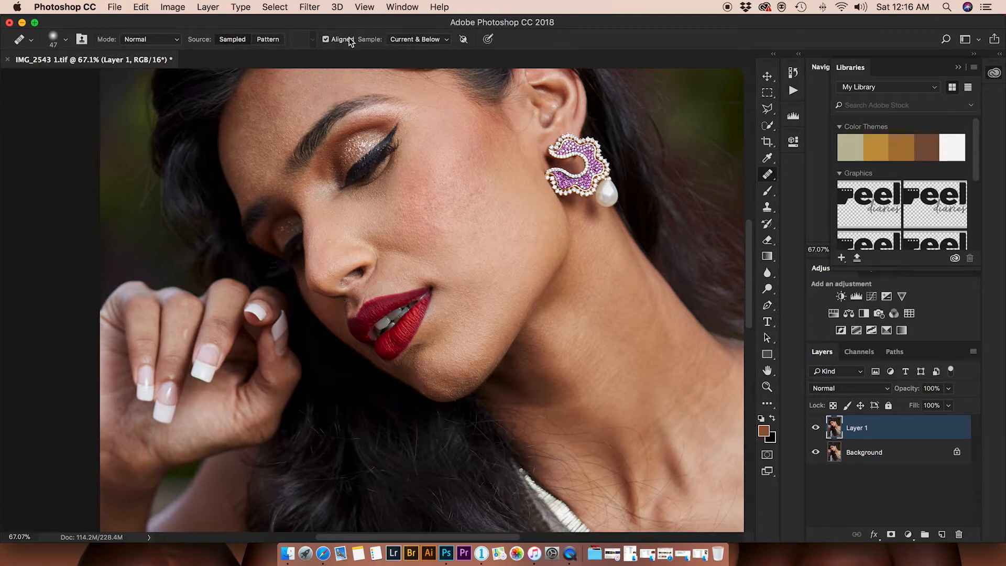
ctrl+alt+drag(325, 246, 322, 246)
alt+click(265, 171)
drag(259, 169, 261, 175)
click(270, 147)
ctrl+alt+drag(270, 143, 265, 149)
Clone out the fine hairs above the upper lip and along the nose's lower edge with the Clone Stamp
key(z)
drag(345, 299, 343, 294)
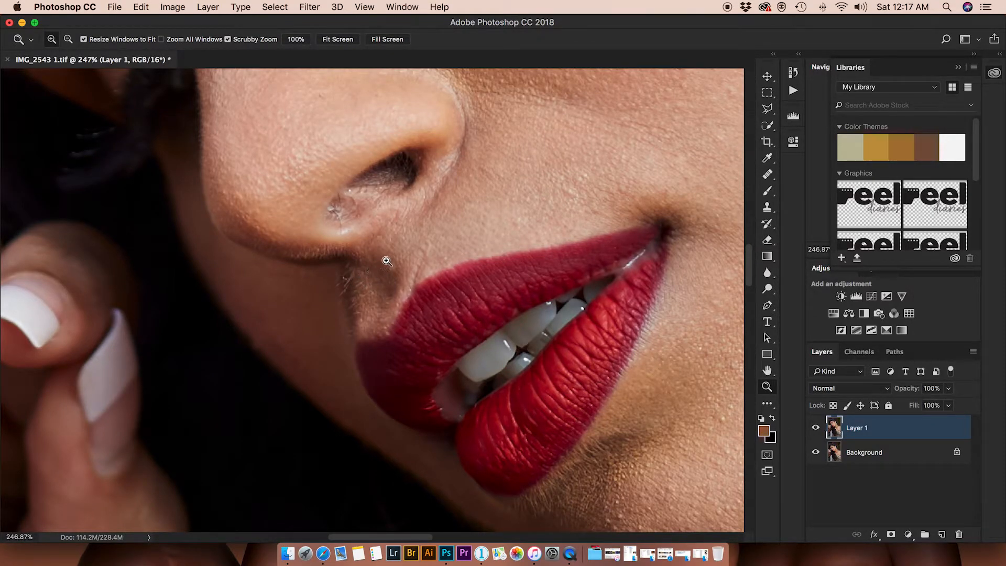
key(s)
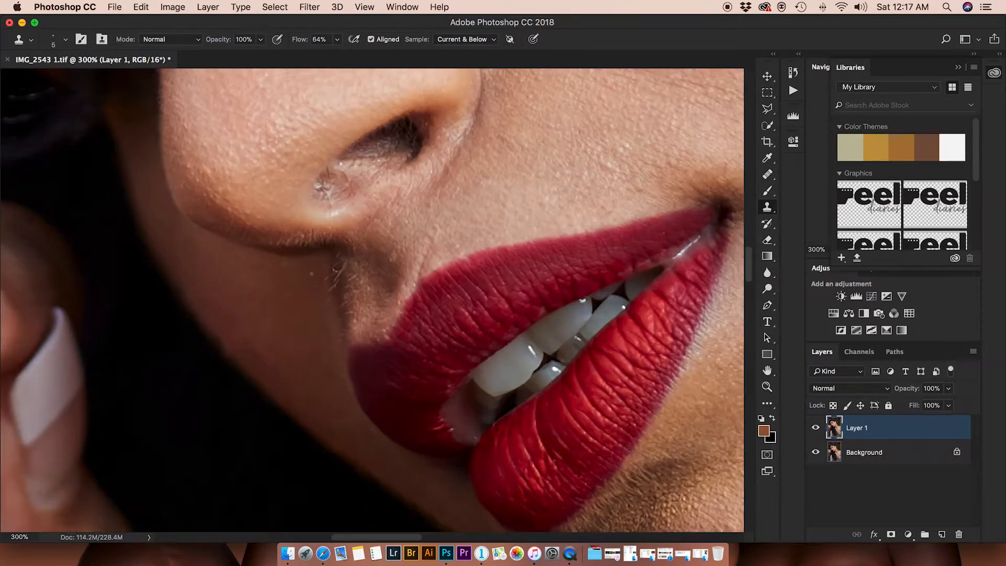
drag(325, 284, 328, 284)
alt+click(344, 276)
drag(346, 267, 333, 271)
alt+click(341, 279)
mouse_move(356, 264)
mouse_down()
mouse_move(354, 278)
mouse_move(370, 278)
mouse_move(352, 286)
mouse_move(346, 311)
mouse_move(388, 299)
mouse_up()
alt+click(386, 309)
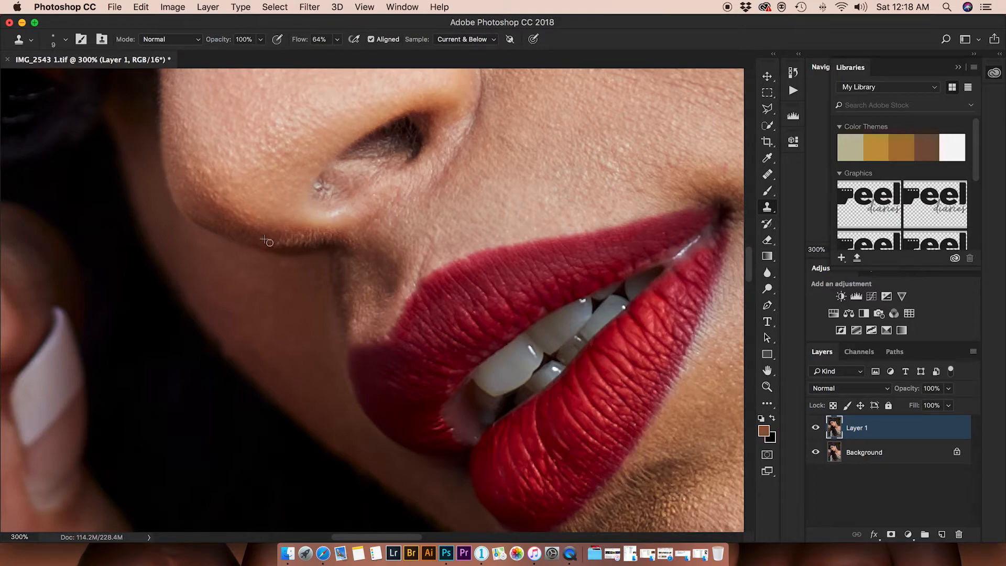
drag(287, 245, 285, 241)
Compare the lip and nose retouching with the original by hiding and showing Layer 1
key(z)
drag(333, 215, 302, 217)
click(816, 429)
click(817, 429)
click(818, 429)
click(817, 428)
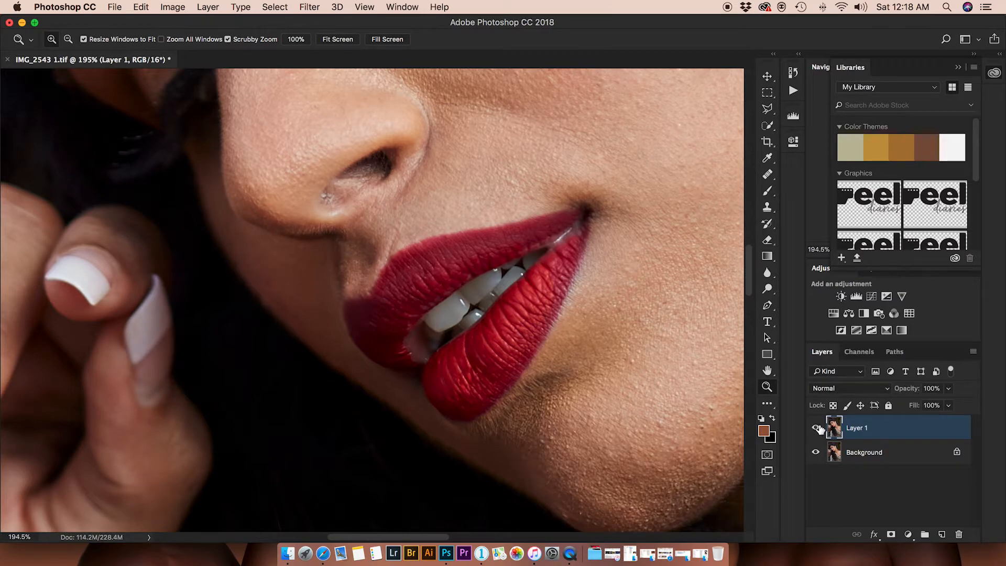
drag(563, 361, 434, 282)
key(super+0)
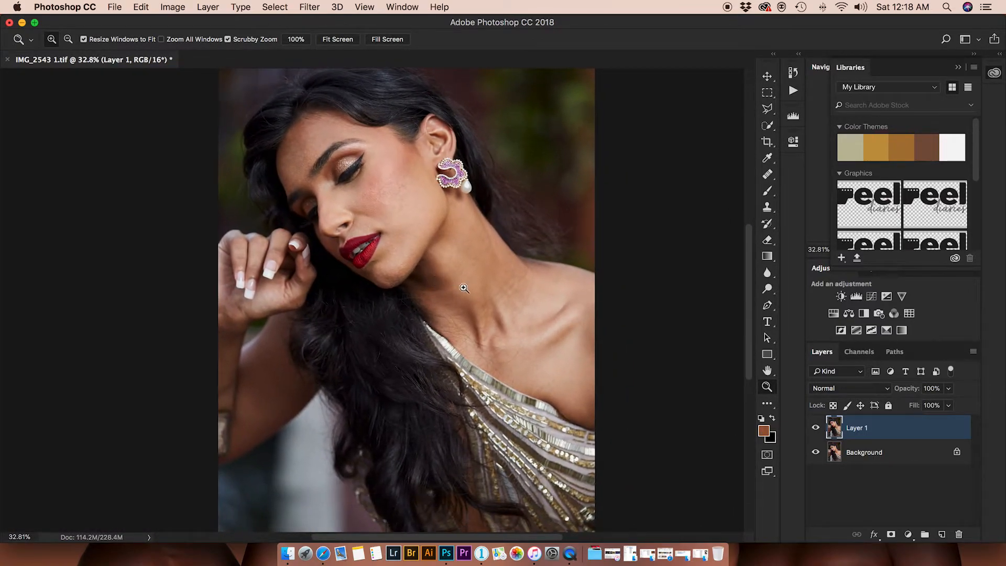
Add a new layer and clone a strip of the dress's neckline trim onto it at 100% flow
click(549, 402)
drag(542, 371, 508, 343)
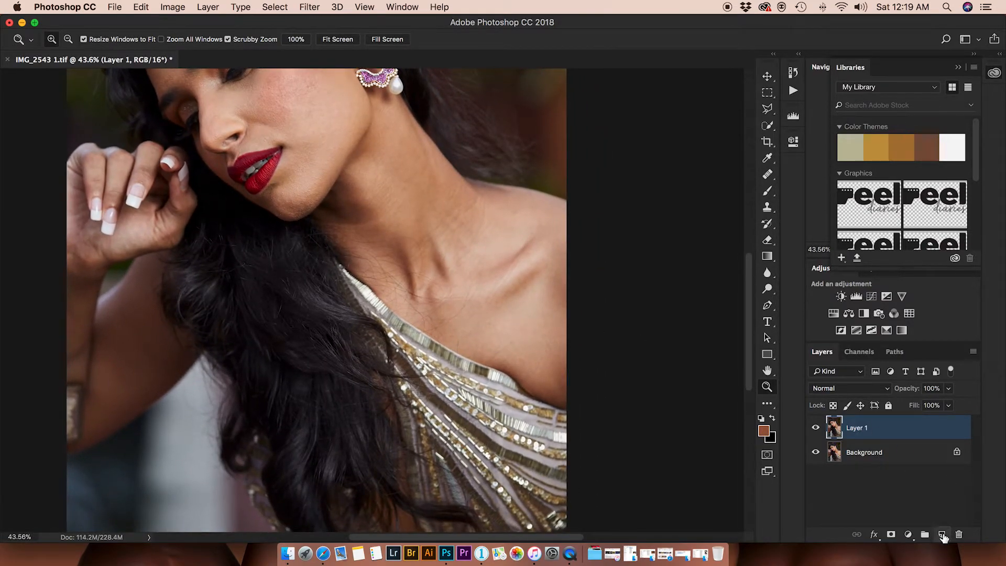
click(942, 536)
key(s)
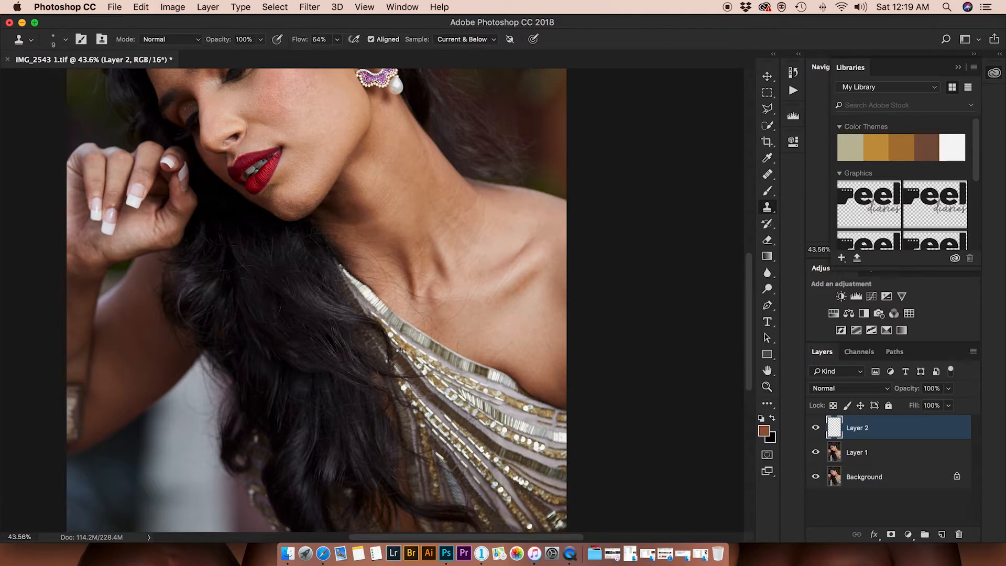
drag(433, 331, 448, 329)
drag(297, 44, 330, 42)
mouse_move(467, 326)
mouse_down()
mouse_move(477, 322)
mouse_move(455, 314)
mouse_move(515, 341)
mouse_up()
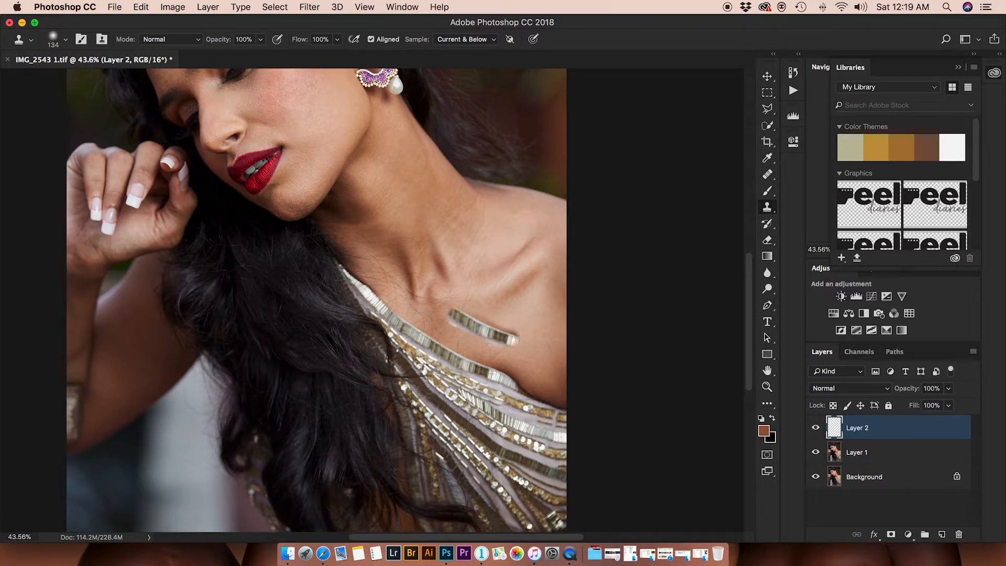
drag(450, 308, 429, 294)
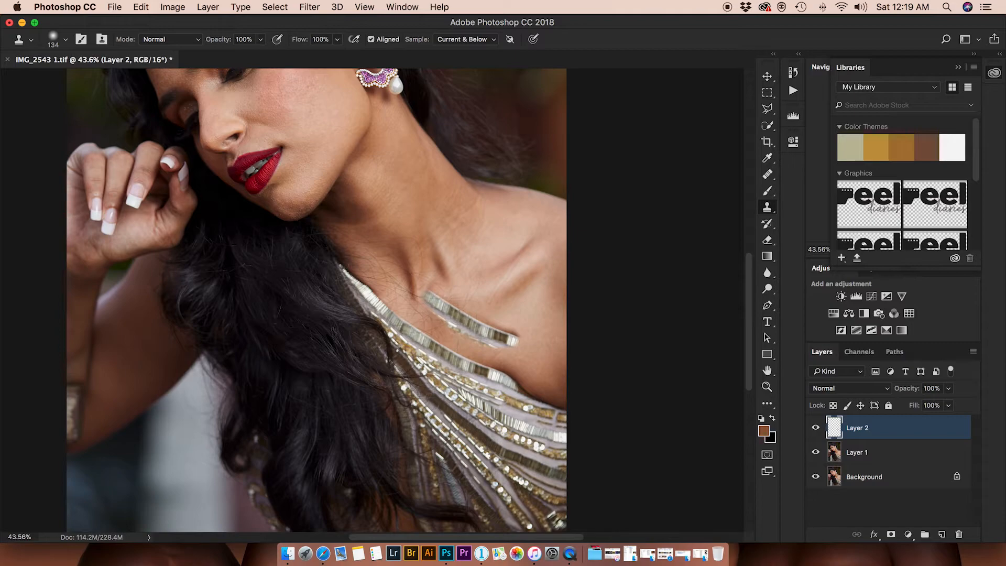
Move the cloned trim onto the dress's neckline edge by the underarm, rotate it about -10.7°, and warp it to fit
key(v)
mouse_move(474, 325)
mouse_down()
mouse_move(482, 312)
mouse_move(543, 396)
mouse_up()
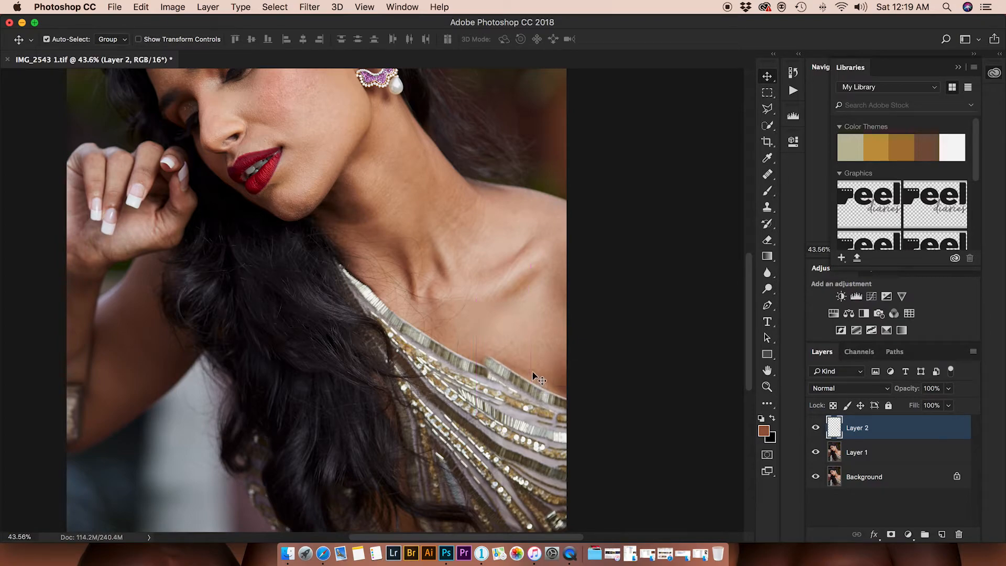
key(super+t)
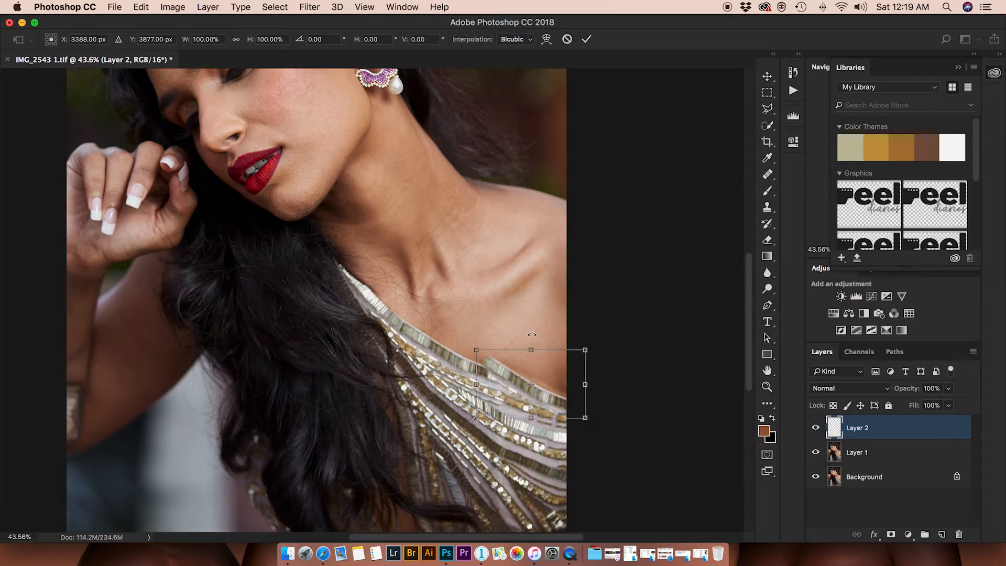
drag(529, 333, 525, 332)
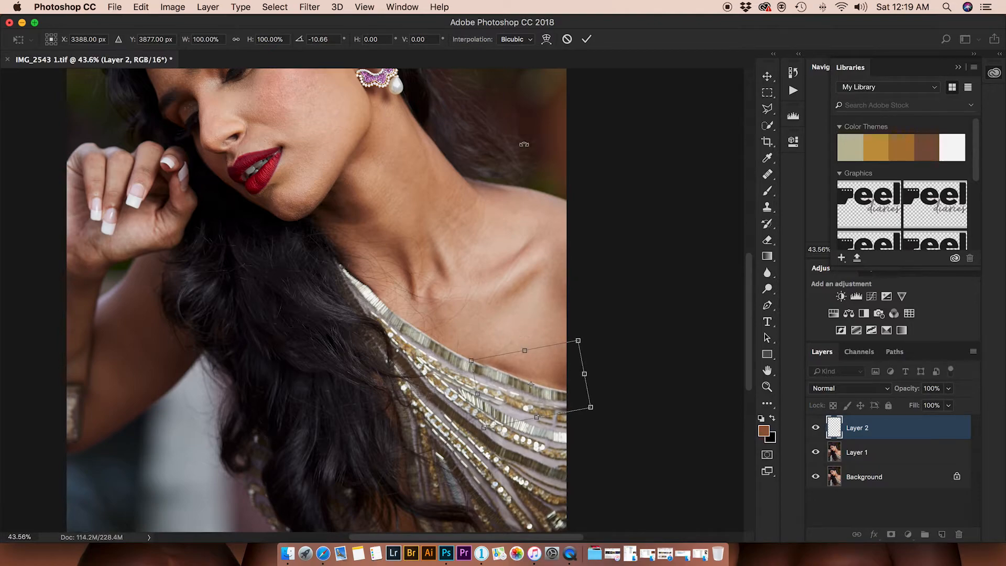
click(547, 41)
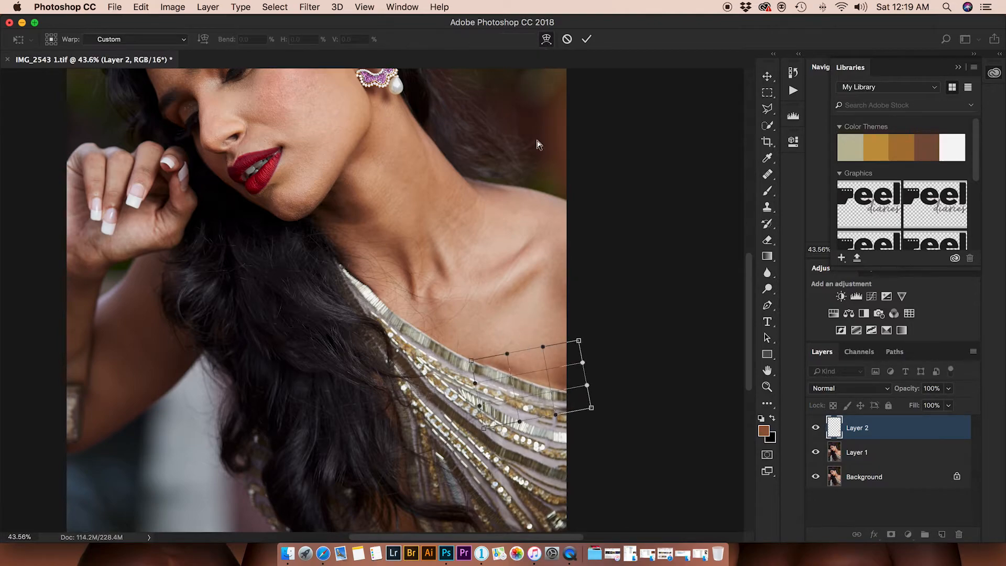
drag(471, 364, 467, 363)
drag(520, 423, 521, 413)
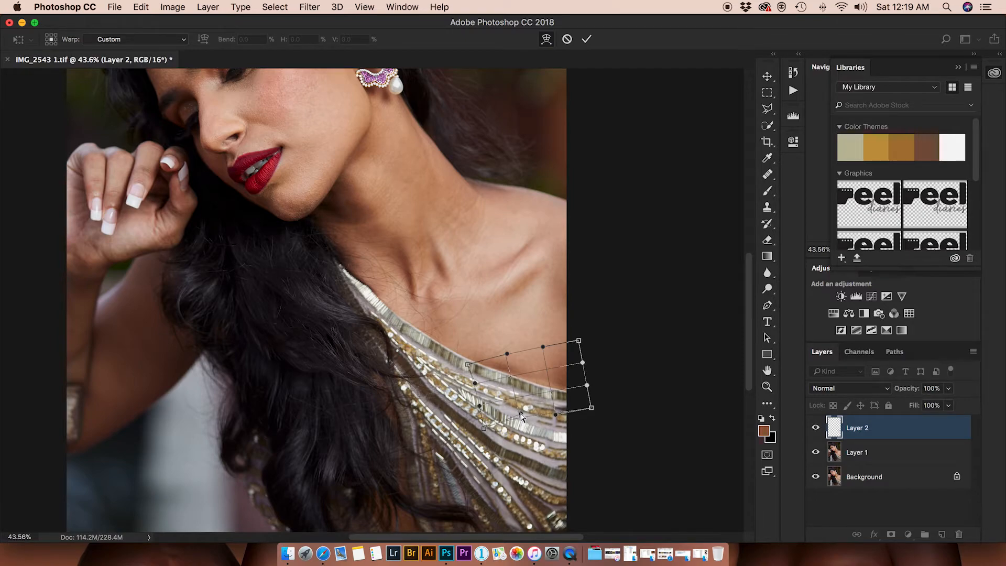
click(586, 40)
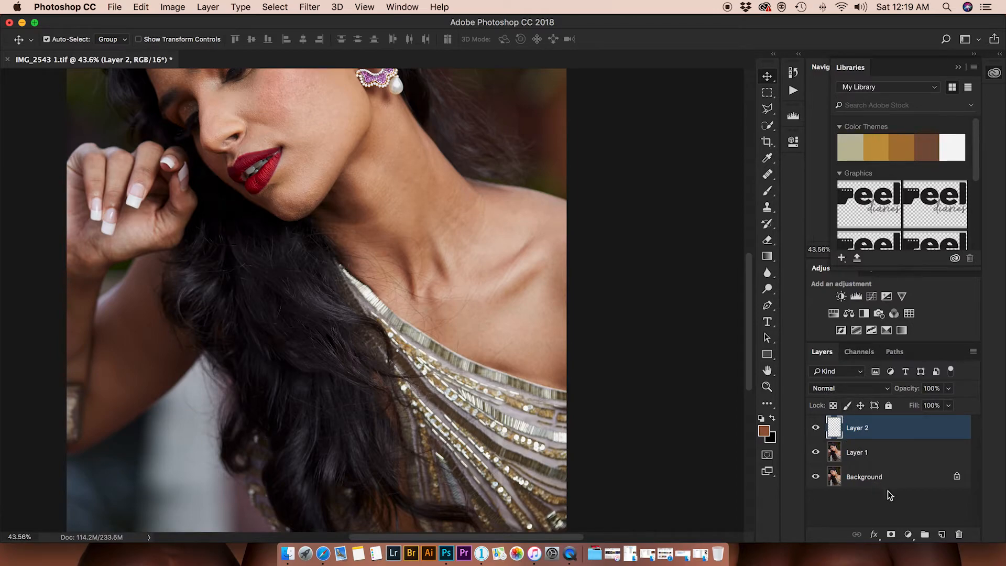
Add a layer mask to Layer 2 and brush on it to blend the cloned trim into the neckline
click(890, 534)
key(b)
key(d)
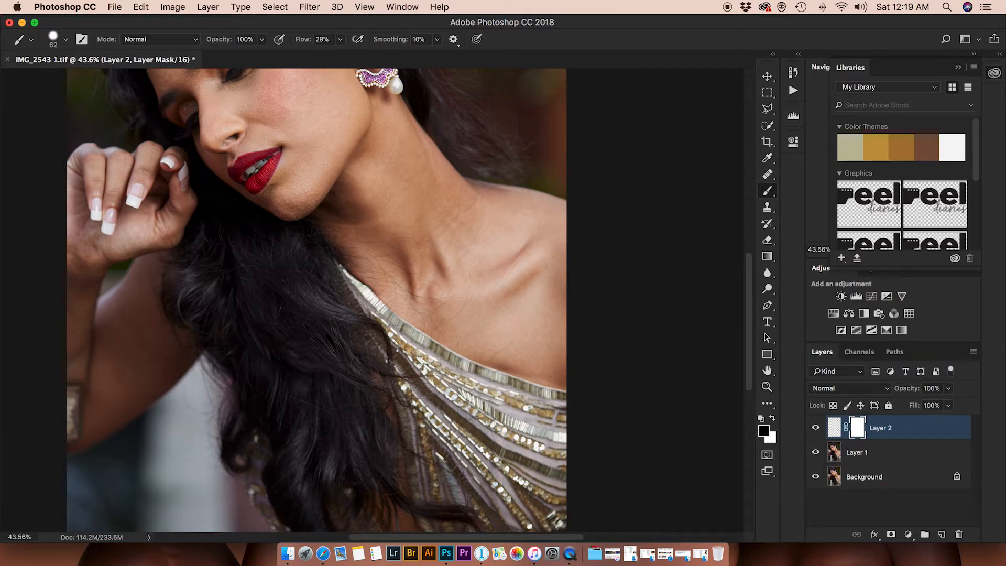
drag(527, 368, 528, 376)
key(z)
mouse_move(516, 356)
mouse_down()
mouse_move(454, 356)
mouse_move(503, 352)
mouse_up()
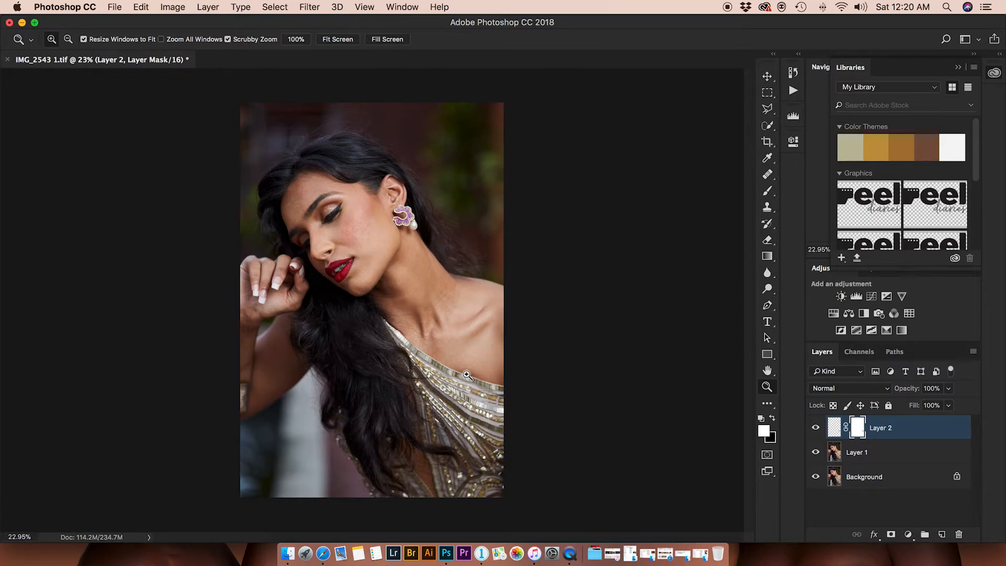
Run the Frequency 16 bit action with a Gaussian Blur radius of 4.1 pixels for the Low layer
drag(370, 299, 377, 298)
mouse_move(299, 191)
mouse_down()
mouse_move(334, 177)
mouse_move(313, 186)
mouse_up()
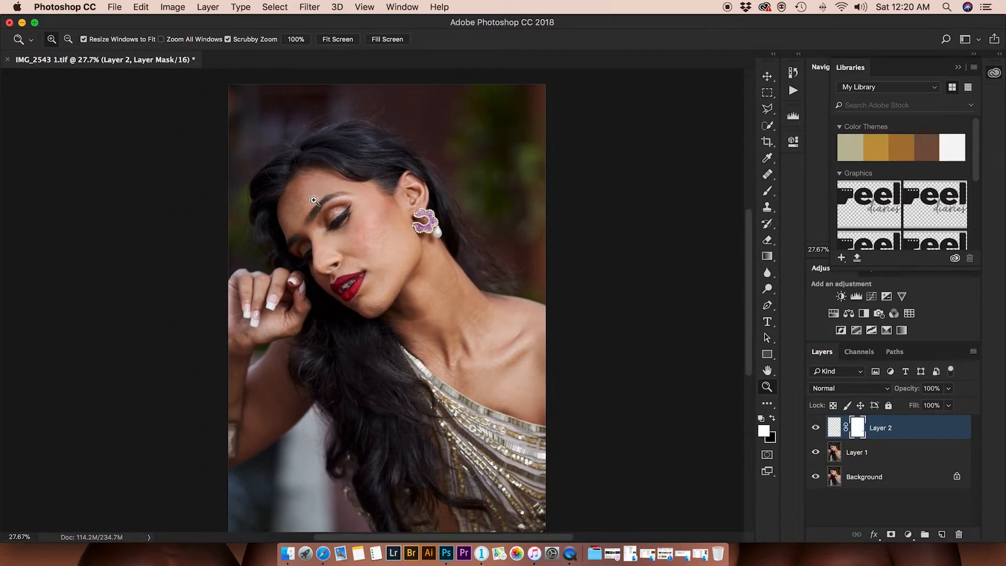
click(792, 93)
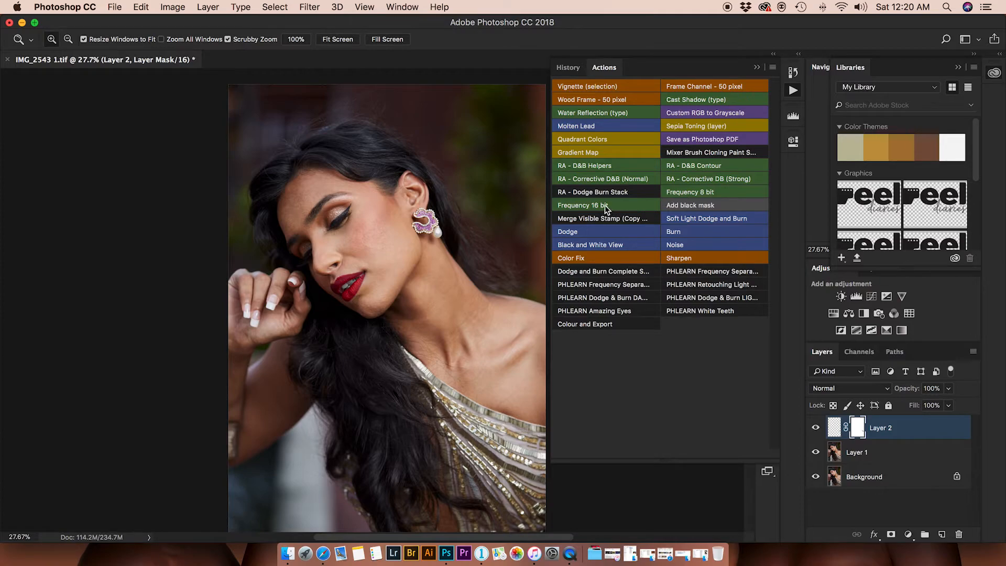
click(605, 205)
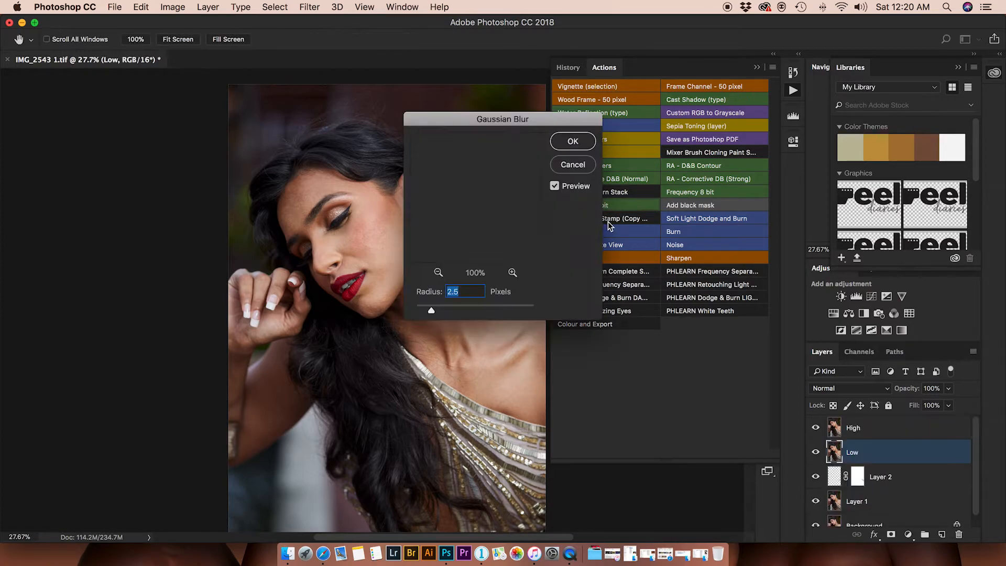
drag(622, 239, 639, 225)
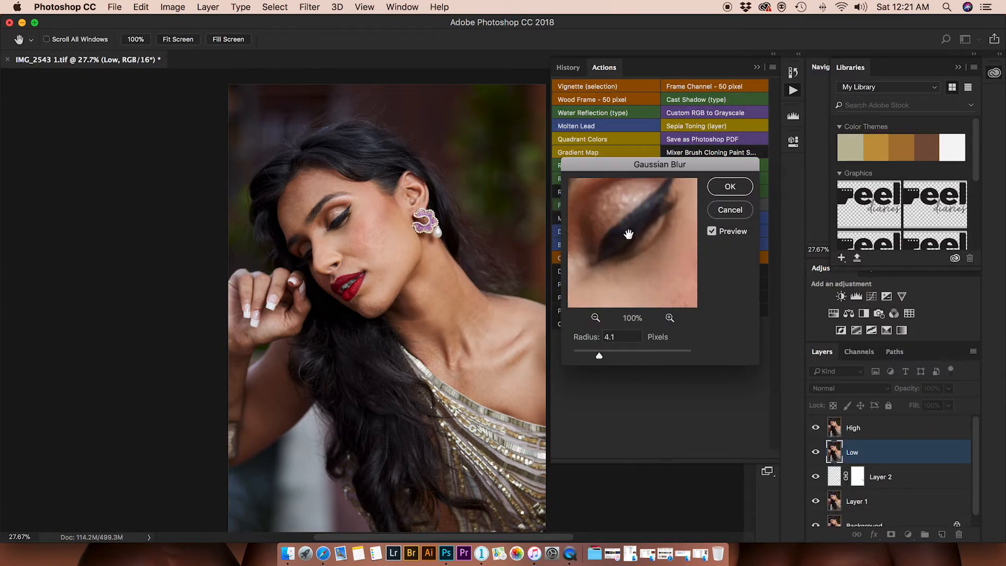
click(305, 201)
mouse_move(631, 245)
mouse_down()
mouse_move(630, 206)
mouse_move(622, 243)
mouse_move(613, 223)
mouse_move(619, 248)
mouse_move(631, 219)
mouse_move(645, 222)
mouse_move(624, 229)
mouse_up()
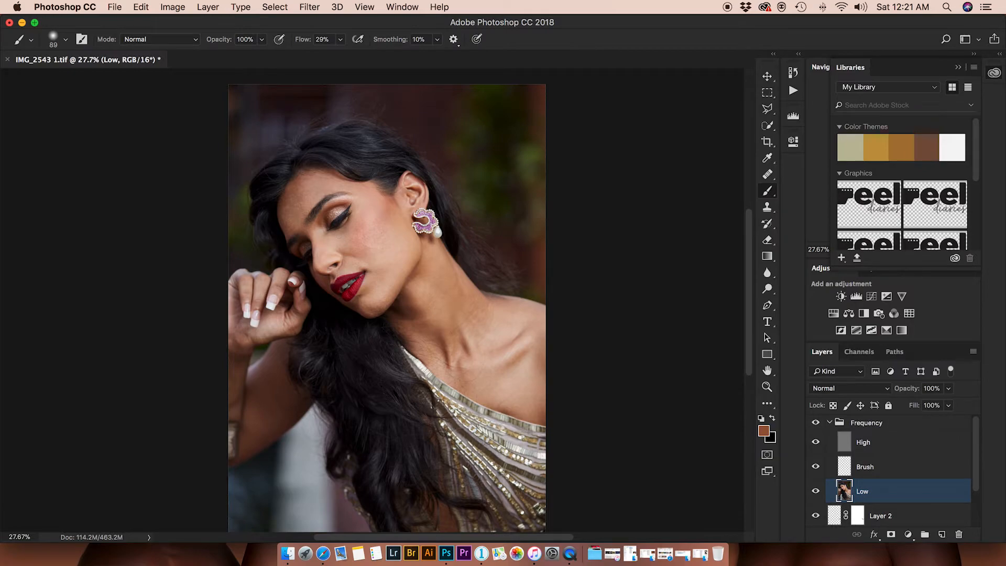
Duplicate the Low layer inside the Frequency group
key(z)
drag(366, 242, 356, 240)
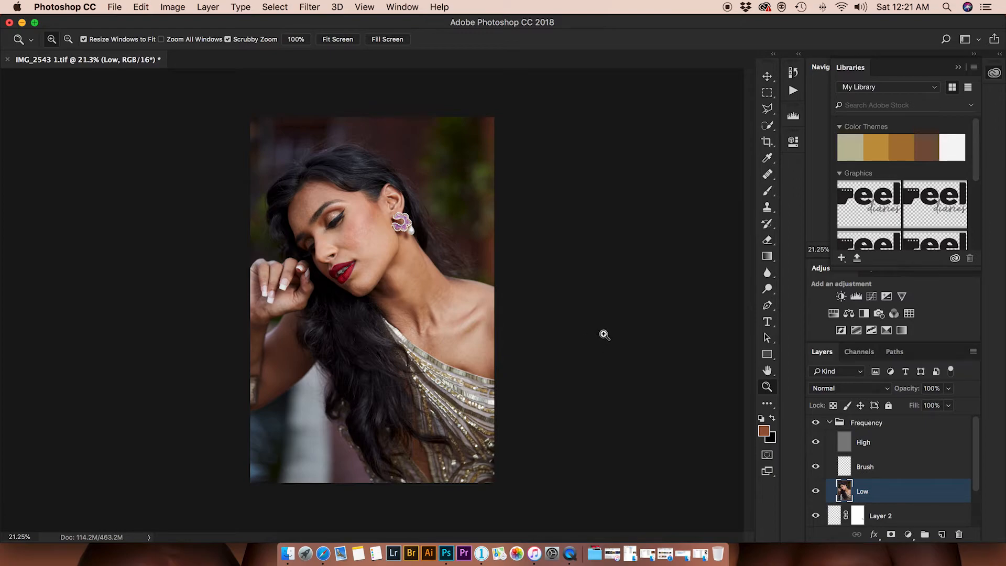
key(super+j)
drag(309, 190, 337, 187)
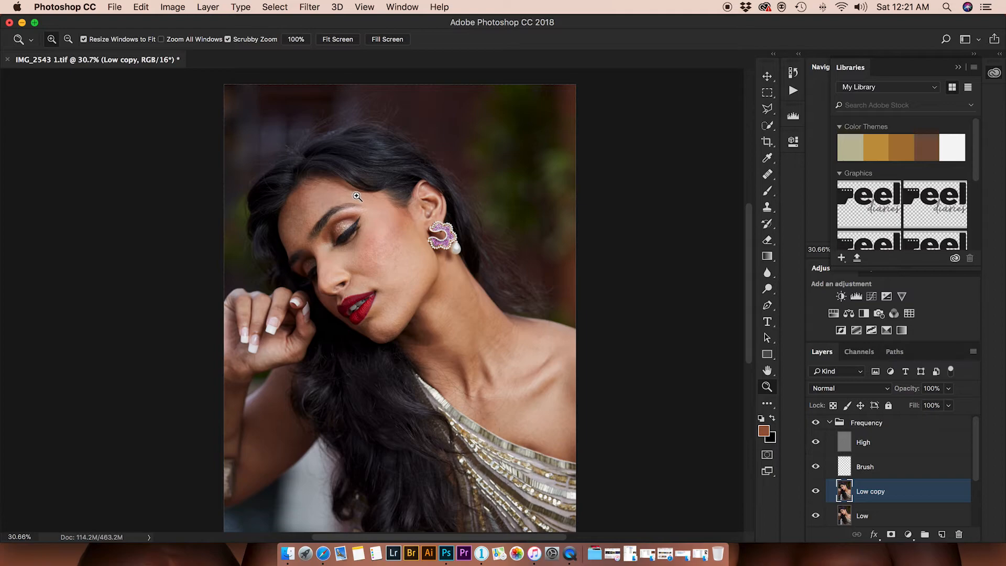
Switch to the Mixer Brush Tool and reduce its brush size to 200
key(b)
click(769, 191)
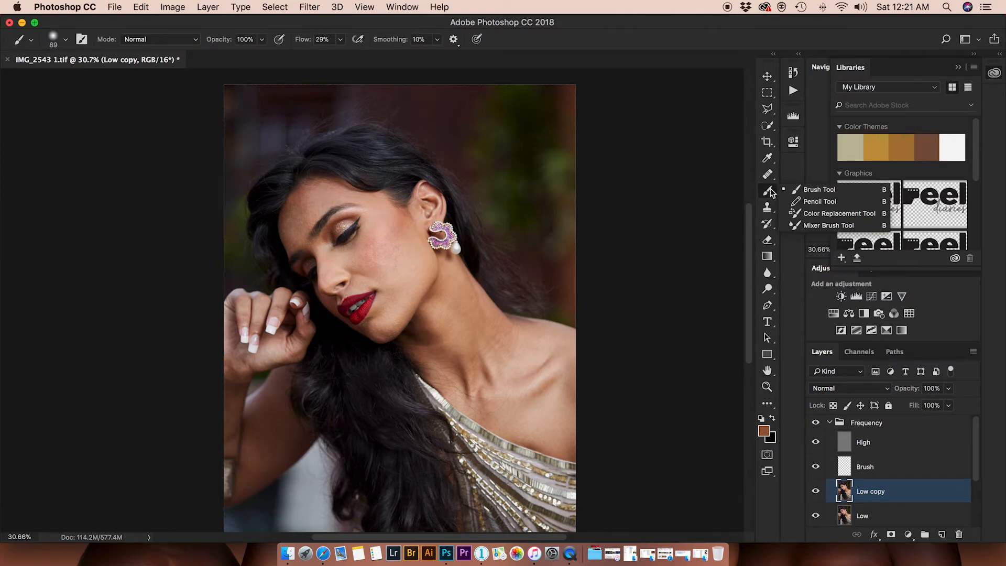
click(799, 225)
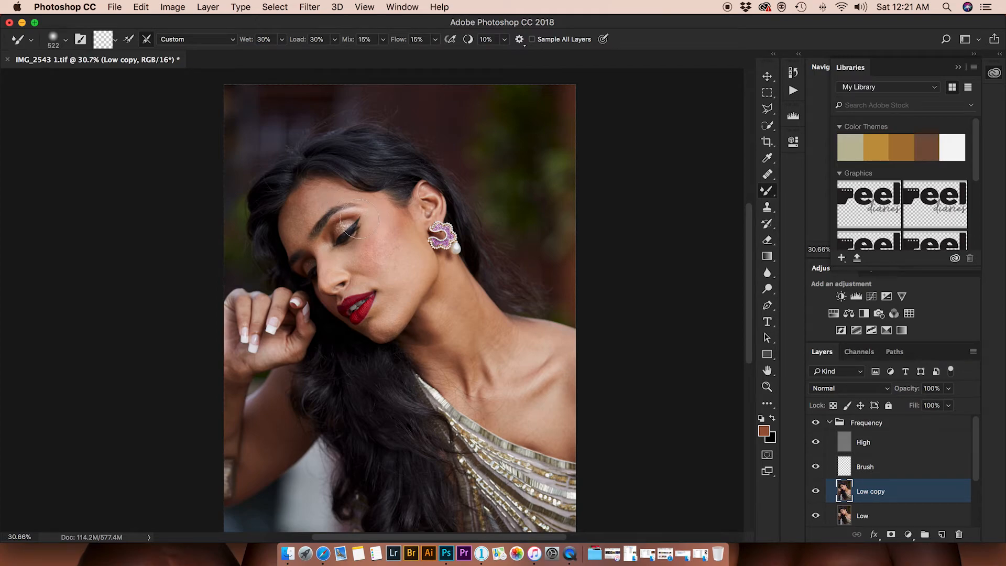
key([)
key([)
key([)
key([)
key([)
key([)
Add a black-filled layer in Color blend mode above the Frequency group and make the Low copy layer active
click(889, 424)
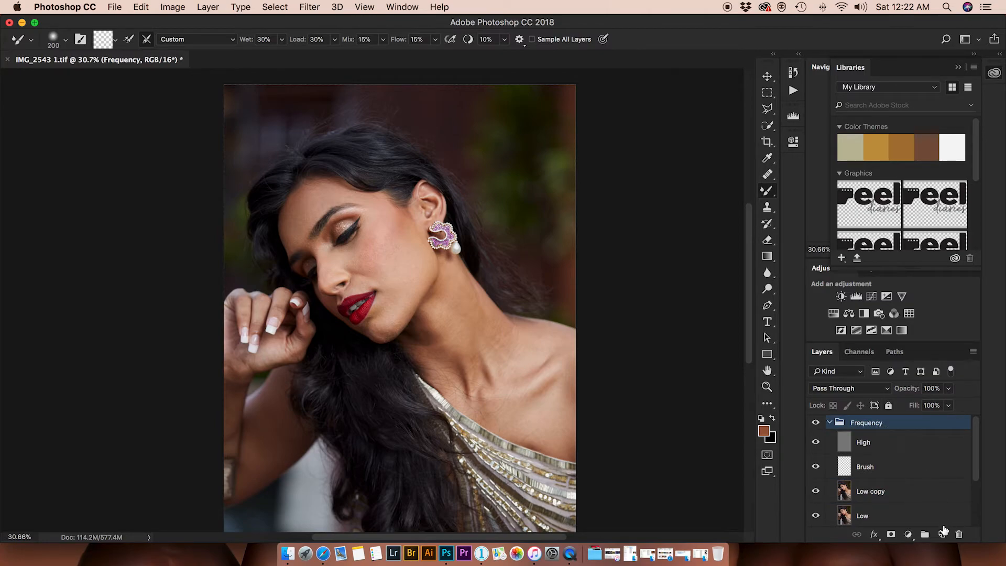
click(941, 533)
drag(873, 443, 874, 418)
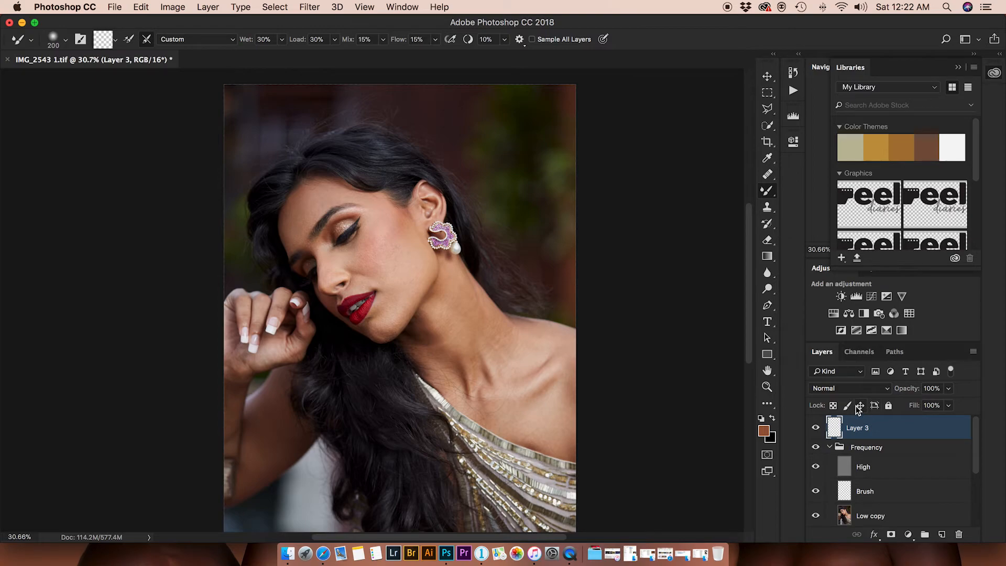
key(super+BackSpace)
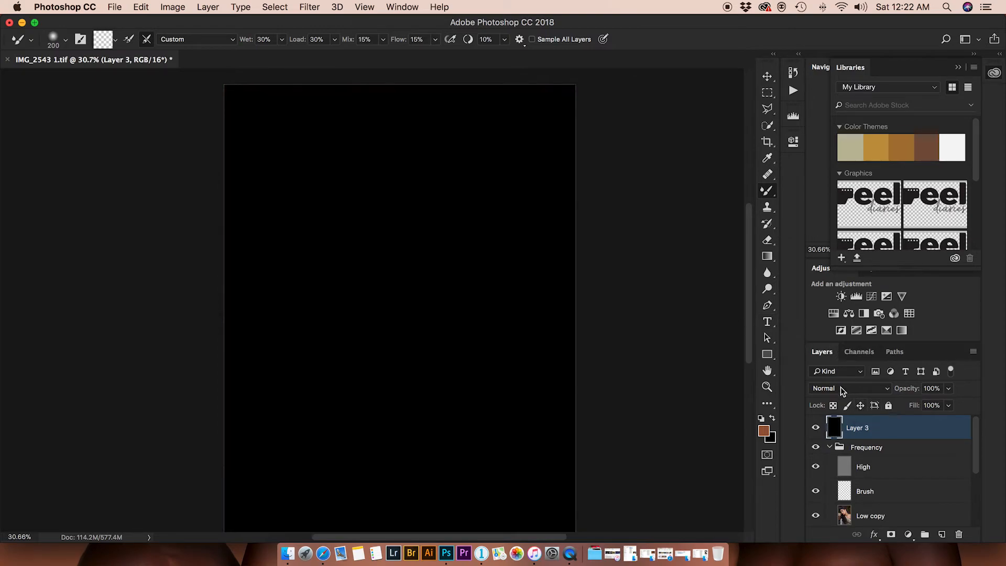
click(842, 389)
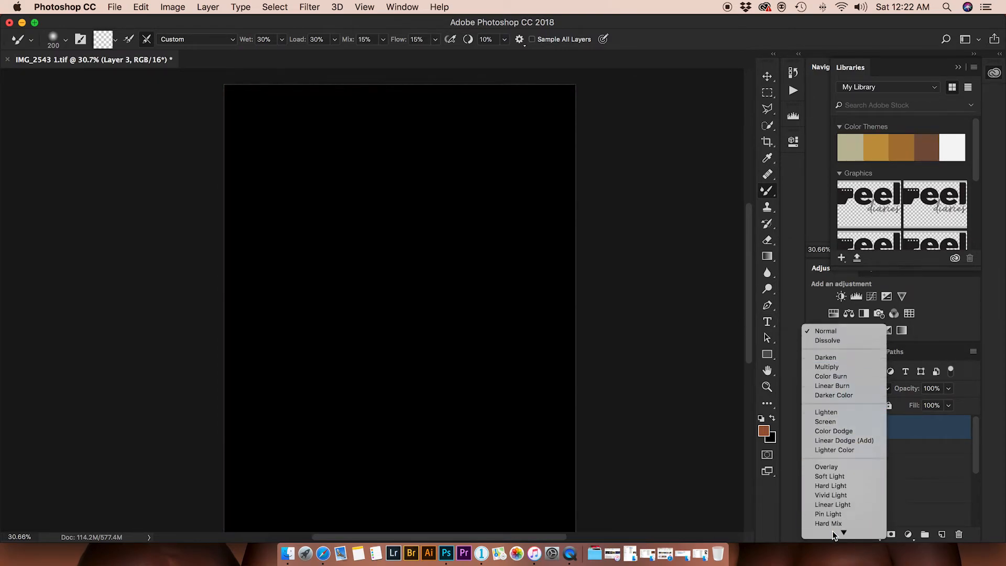
click(833, 523)
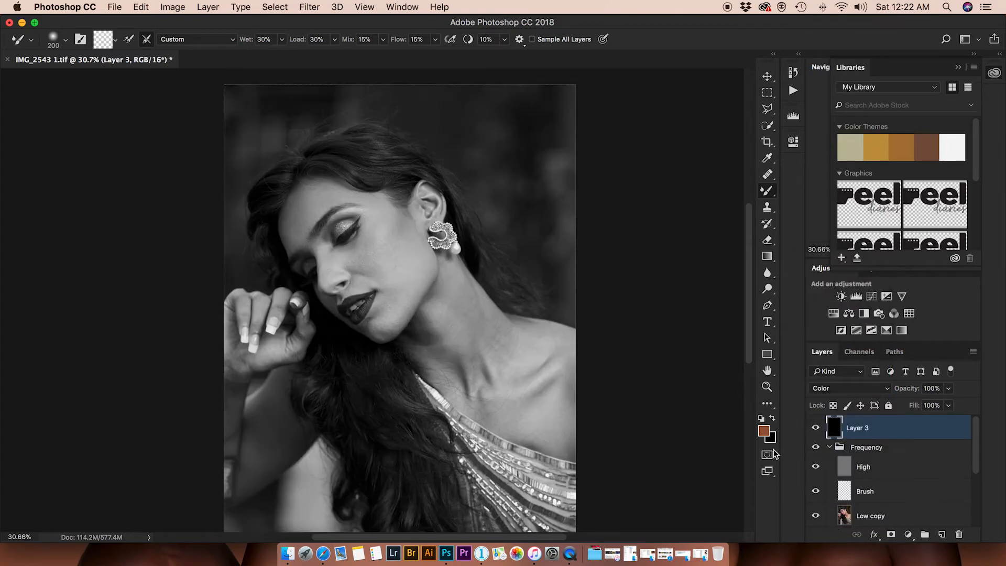
click(845, 518)
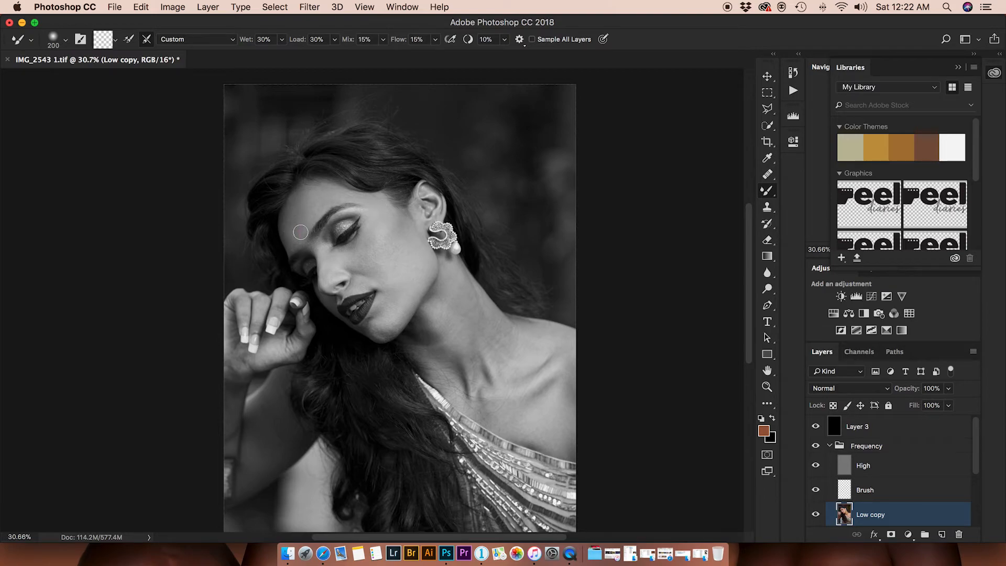
Blend the skin tones on the Low copy layer with the Mixer Brush at varying brush sizes, and compare before and after
key(bracketleft)
key(bracketleft)
key(bracketleft)
key(bracketleft)
key(bracketleft)
key(bracketright)
key(bracketright)
key(bracketright)
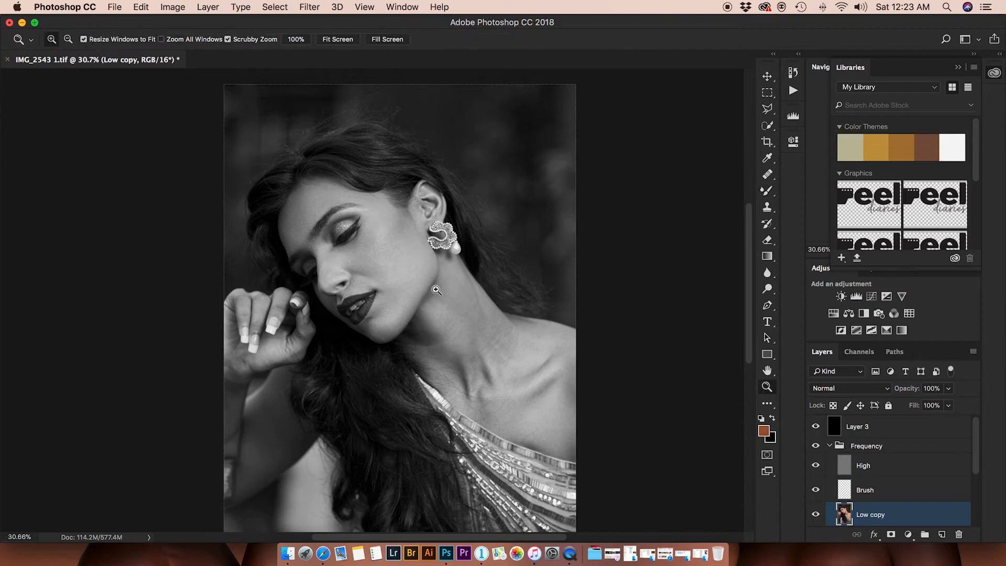
drag(442, 289, 406, 293)
click(815, 514)
click(815, 514)
Continue smoothing skin transitions on the Low copy layer with the Mixer Brush, varying its size up to 400
key(bracketright)
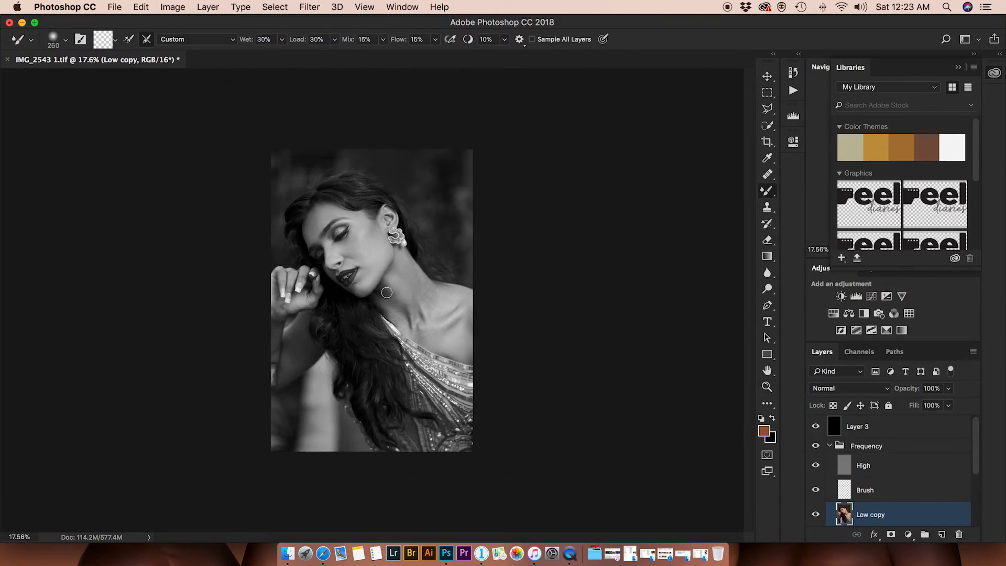
key(bracketleft)
key(bracketleft)
key(bracketleft)
key(bracketleft)
key(bracketright)
key(bracketright)
key(bracketright)
key(bracketright)
Hide the black Layer 3 to inspect the face in full color up close
click(815, 426)
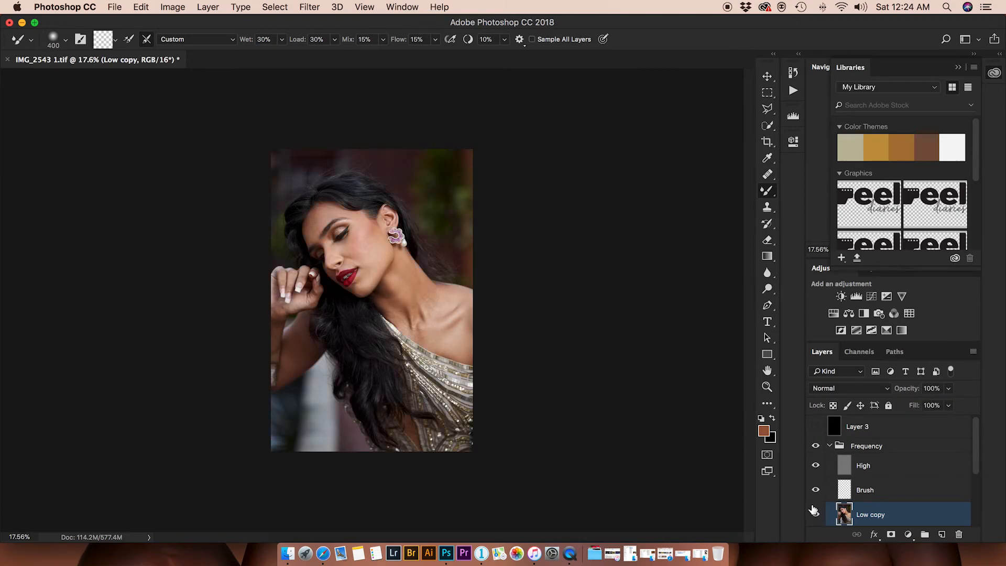
key(z)
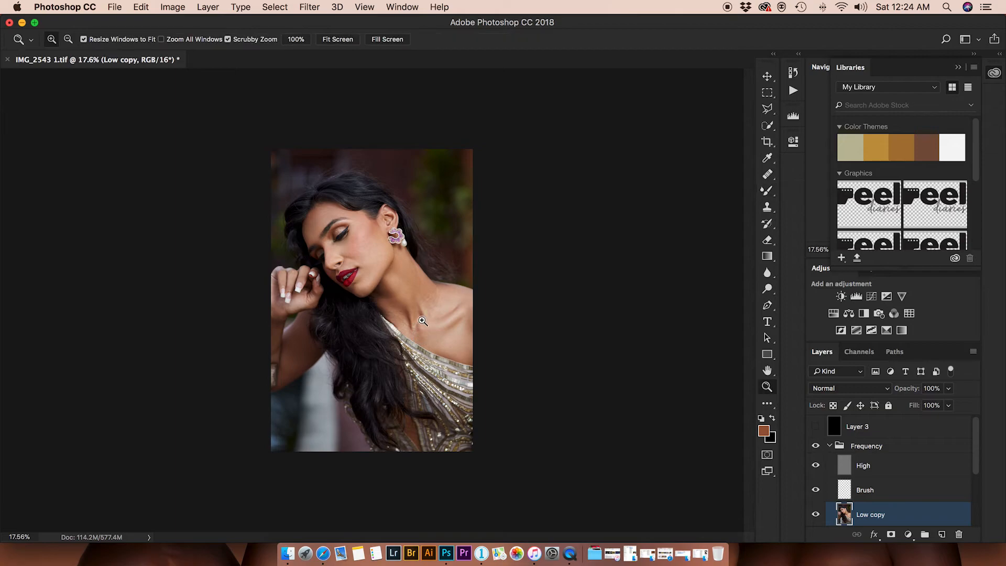
mouse_move(373, 222)
mouse_down()
mouse_move(415, 214)
mouse_move(386, 240)
mouse_move(361, 216)
mouse_move(364, 252)
mouse_up()
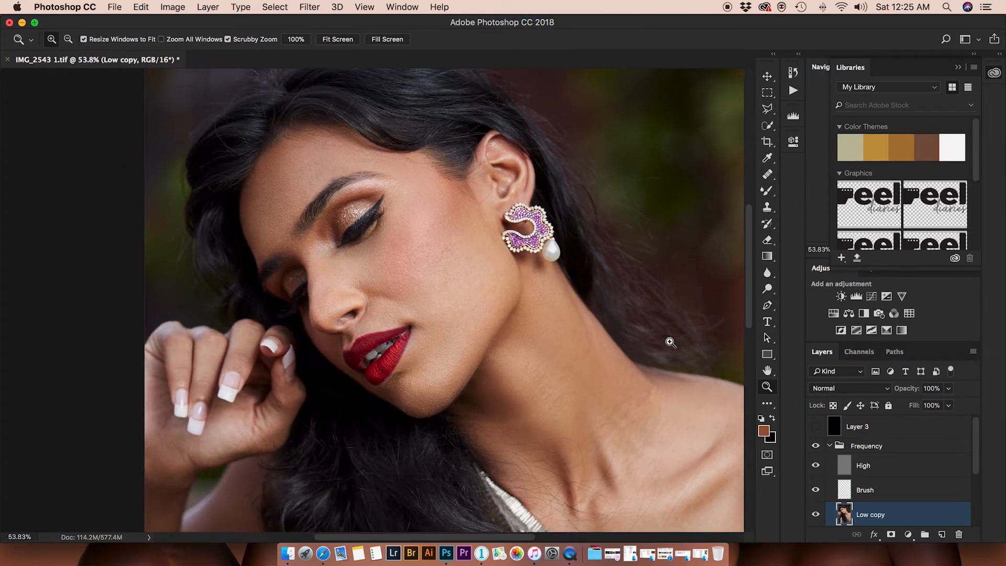
Collapse the Frequency group and put Layer 2 and Layer 1 together in a new group
click(831, 446)
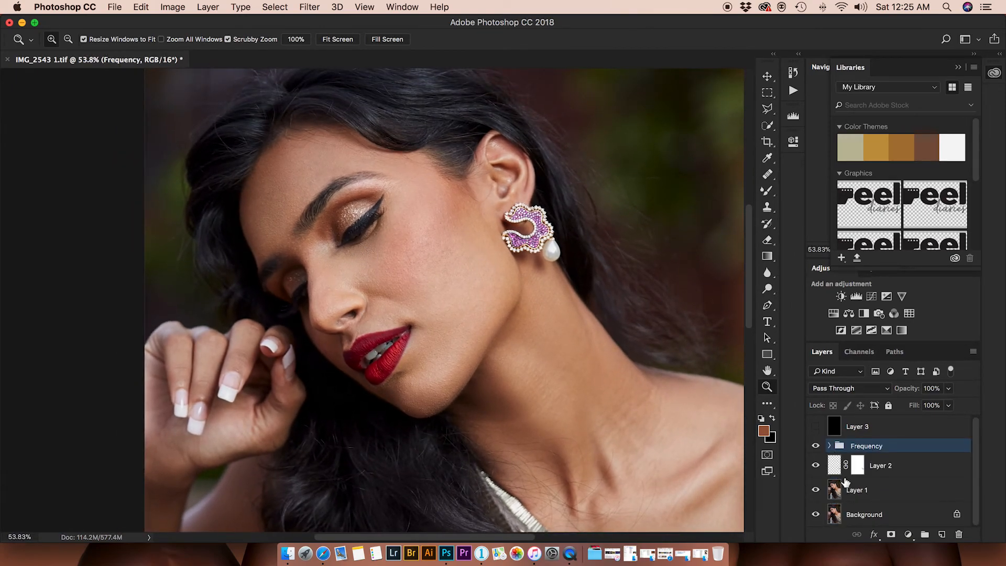
click(890, 469)
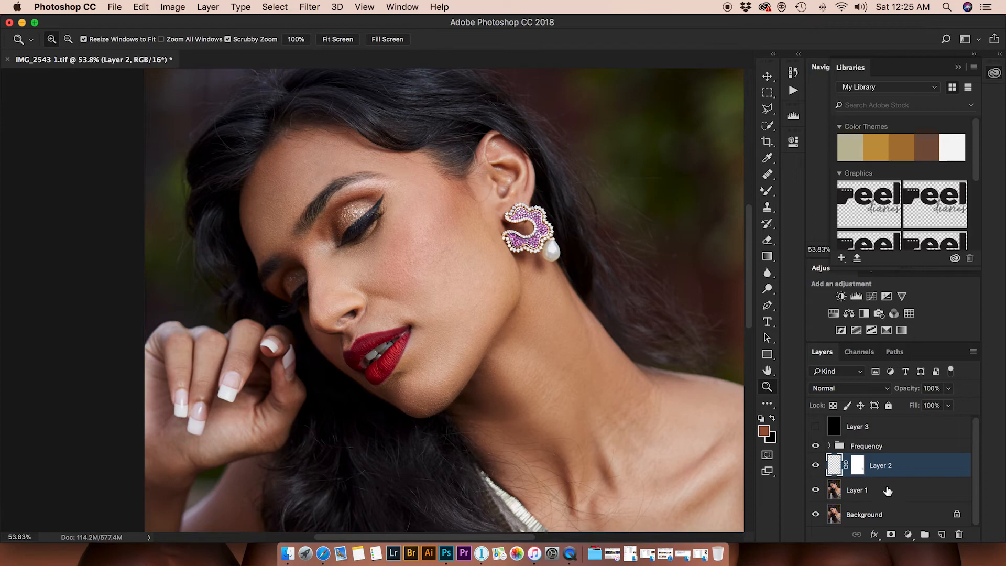
shift+click(888, 489)
key(super+g)
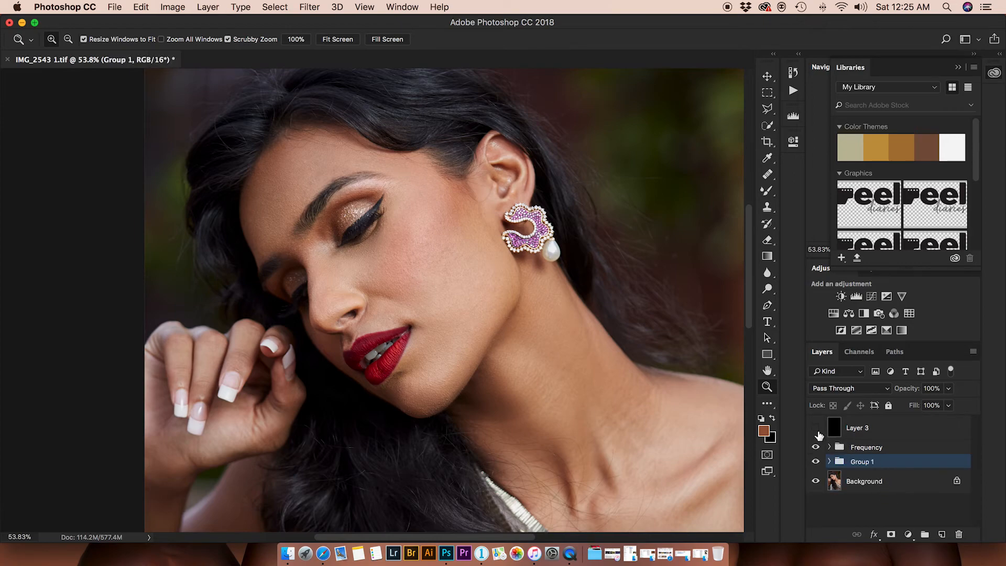
Compare the original Background with the retouch by toggling the visibility of Group 1 and the Frequency group, and examine the whole portrait
alt+click(816, 479)
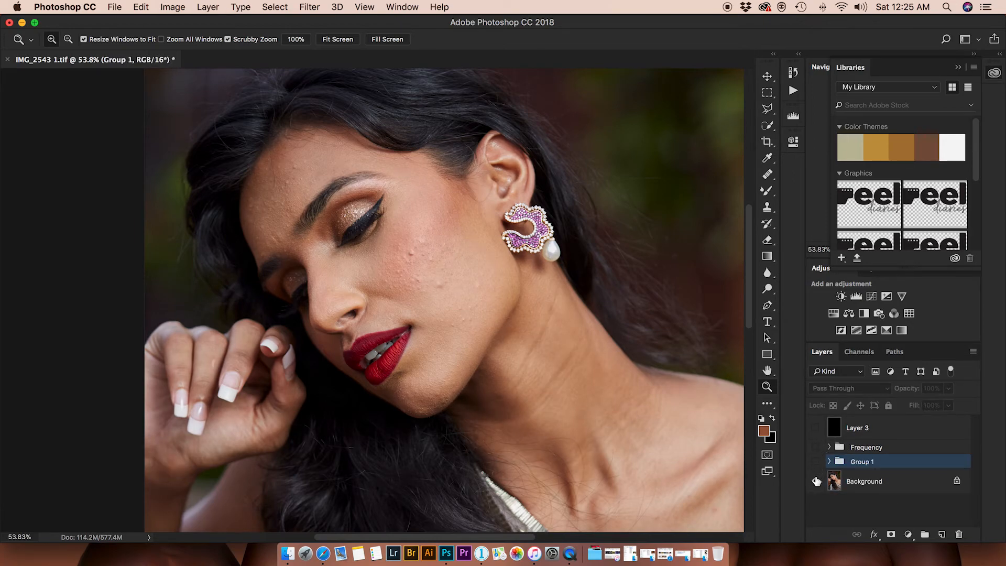
drag(569, 388, 553, 350)
click(816, 461)
click(816, 463)
click(816, 464)
click(815, 463)
click(815, 463)
click(815, 448)
click(815, 449)
click(815, 449)
drag(482, 293, 446, 301)
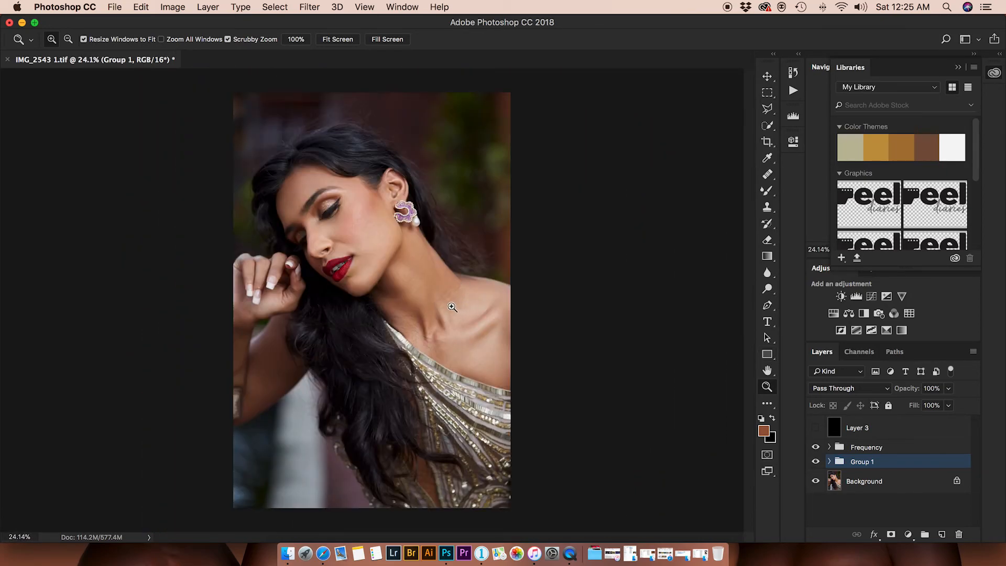
click(451, 313)
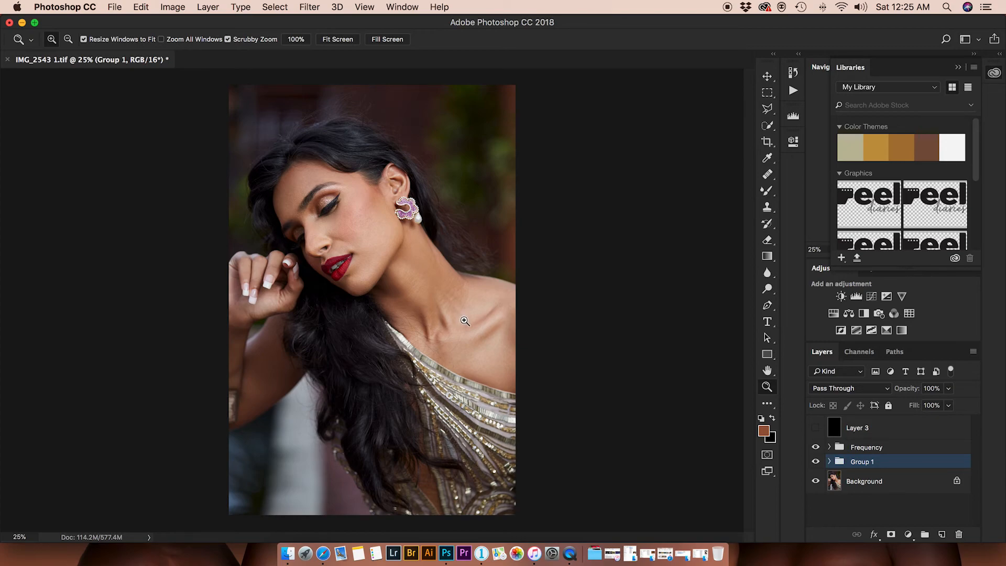
drag(462, 322, 382, 240)
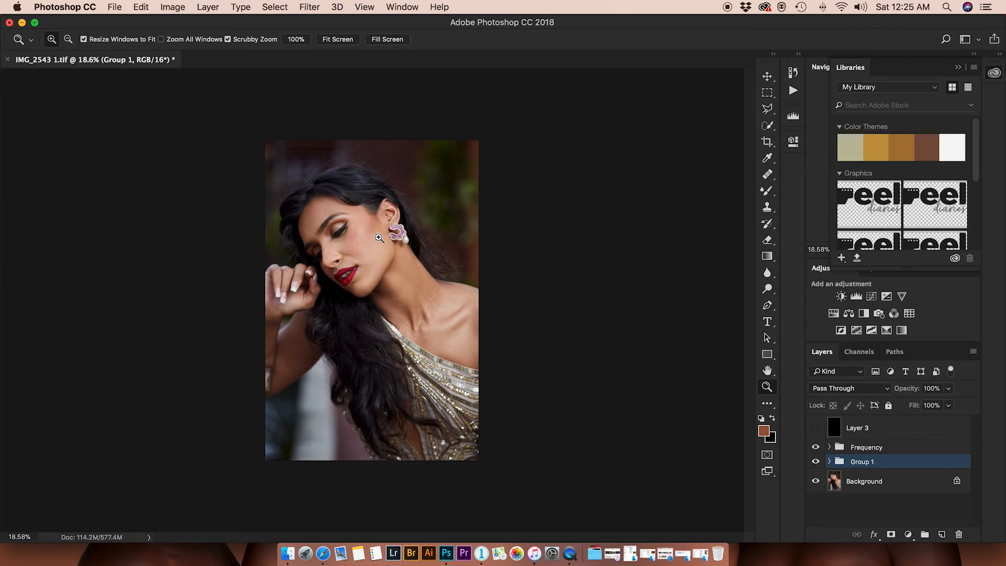